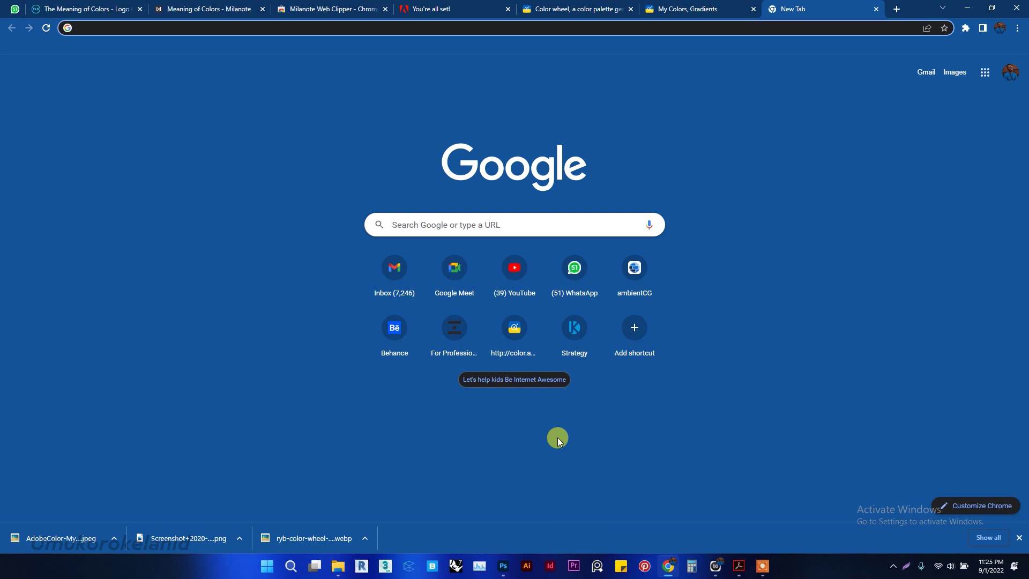
Open color.adobe.com in the new browser tab
{"action": "type", "text": "color"}
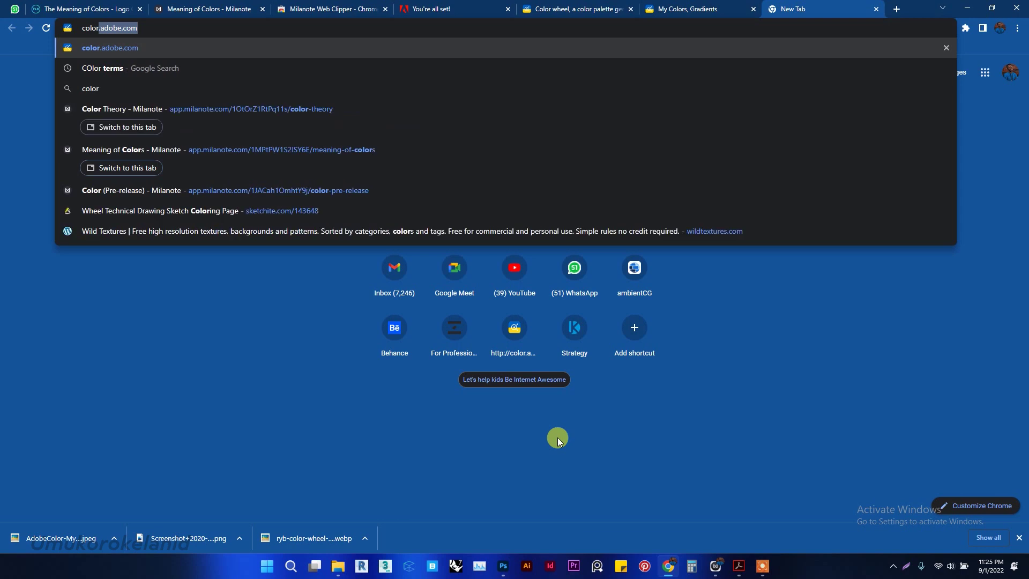
{"action": "key", "text": "Right"}
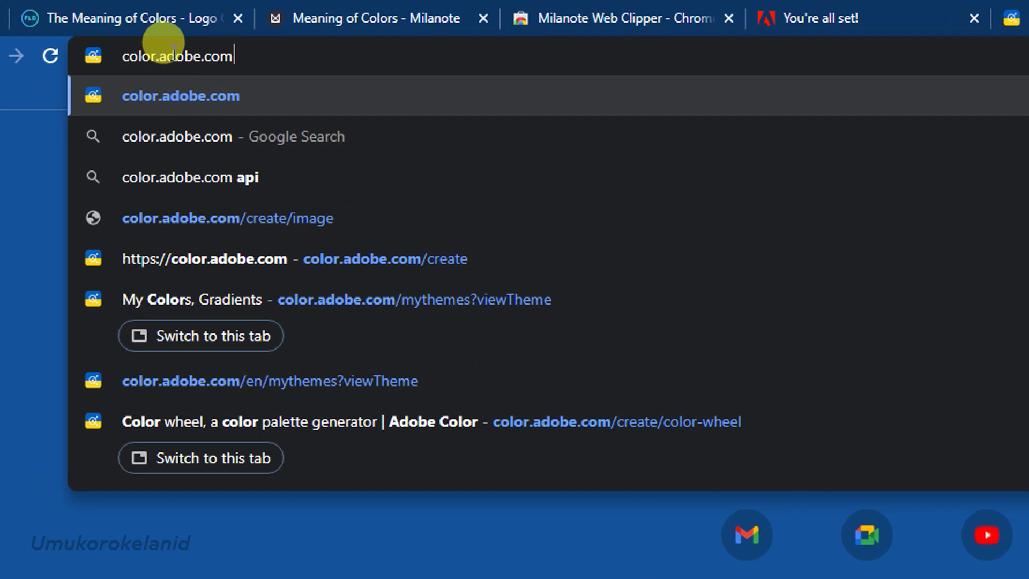
{"action": "key", "text": "Return"}
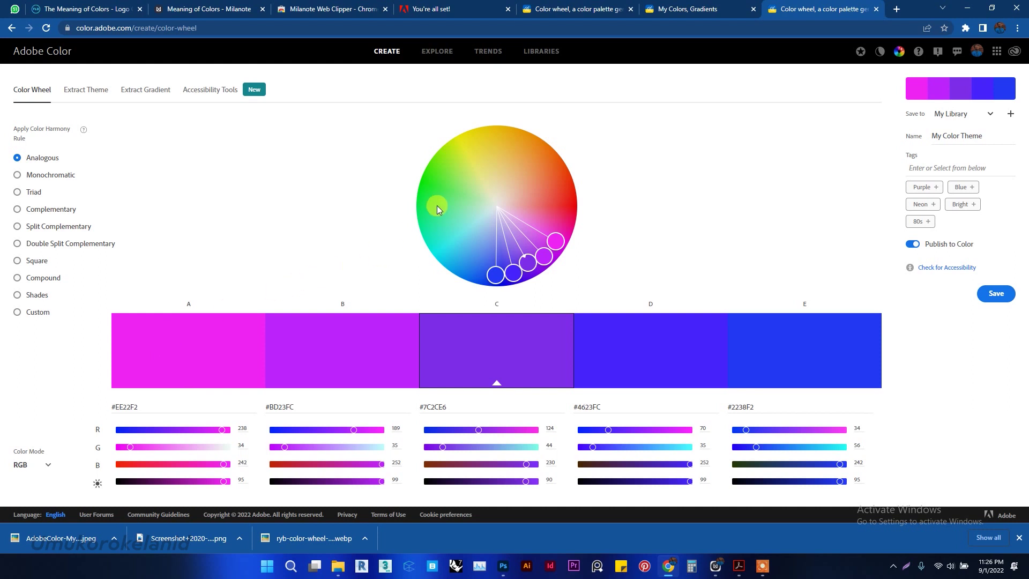
Preview the Monochromatic, Triad and Complementary harmony rules on the color wheel, and apply Split Complementary
{"action": "left_click", "coordinate": [17, 175]}
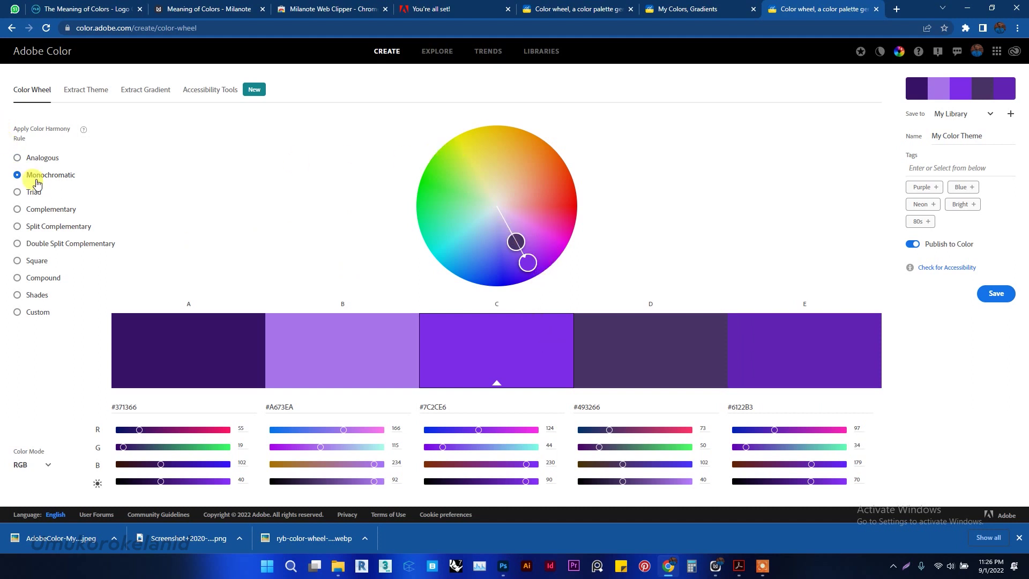
{"action": "left_click", "coordinate": [24, 192]}
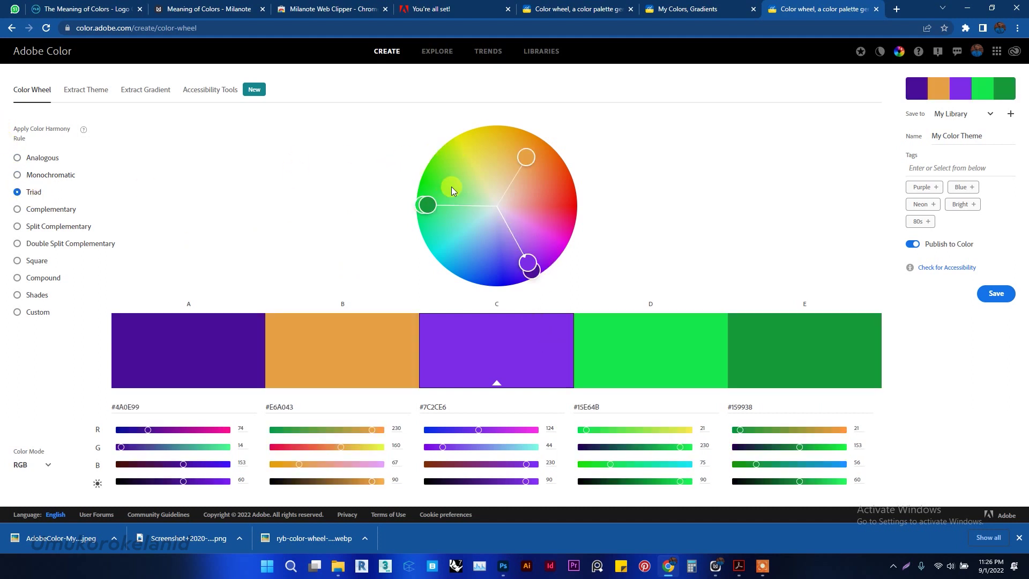
{"action": "left_click", "coordinate": [37, 211]}
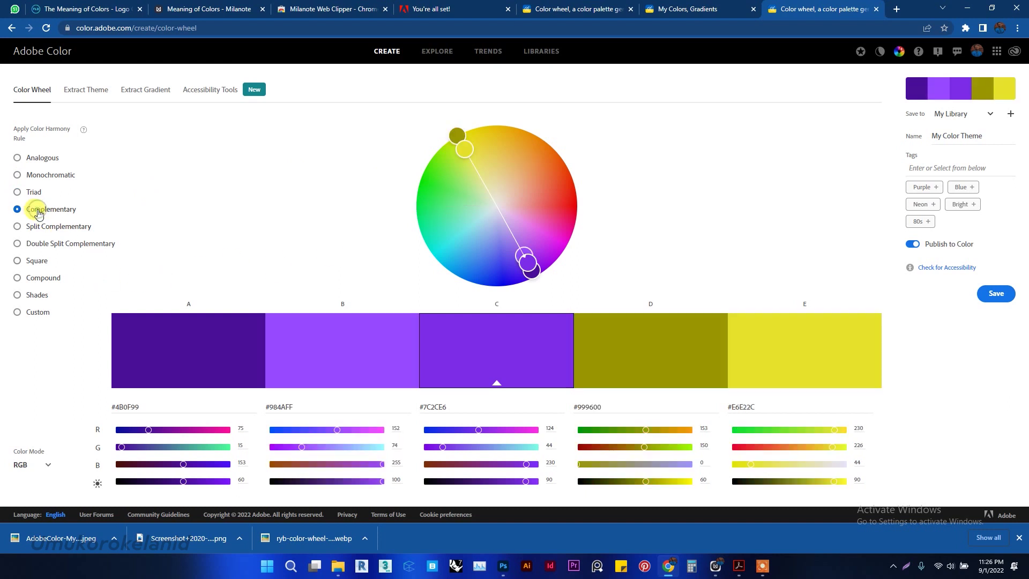
{"action": "left_click", "coordinate": [57, 232]}
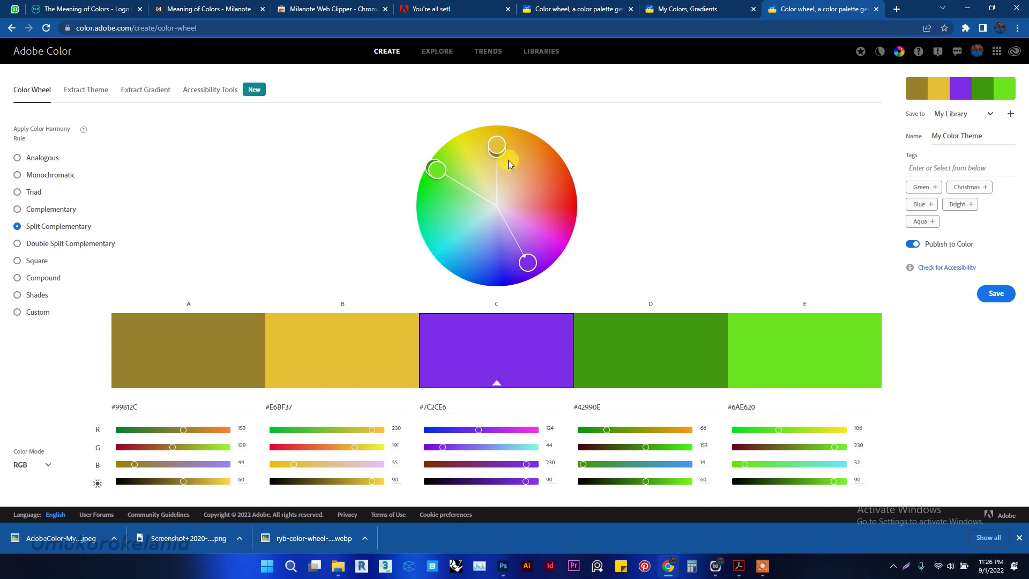
Adjust the wheel's bright yellow to #E6BC00 and bright green to #79E601, and save the theme to My Library
{"action": "left_click_drag", "start_coordinate": [500, 145], "coordinate": [486, 125]}
{"action": "left_click_drag", "start_coordinate": [443, 161], "coordinate": [429, 149]}
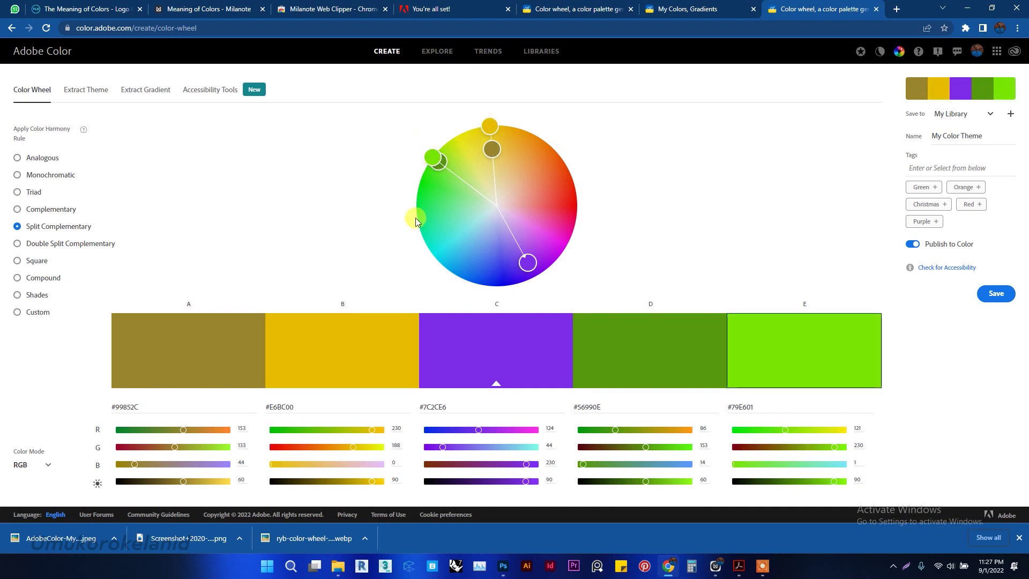
{"action": "left_click", "coordinate": [990, 115]}
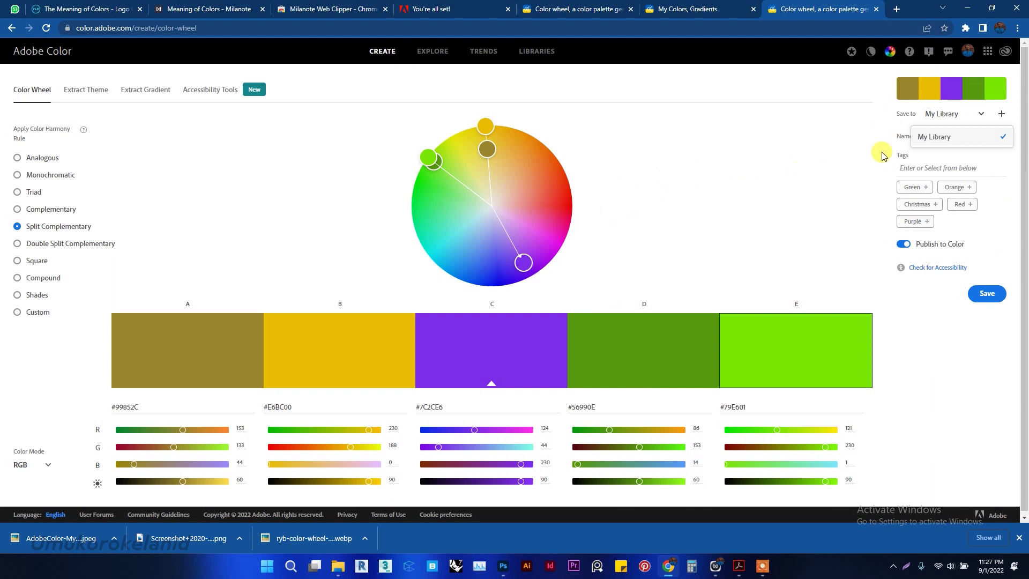
{"action": "left_click", "coordinate": [826, 160]}
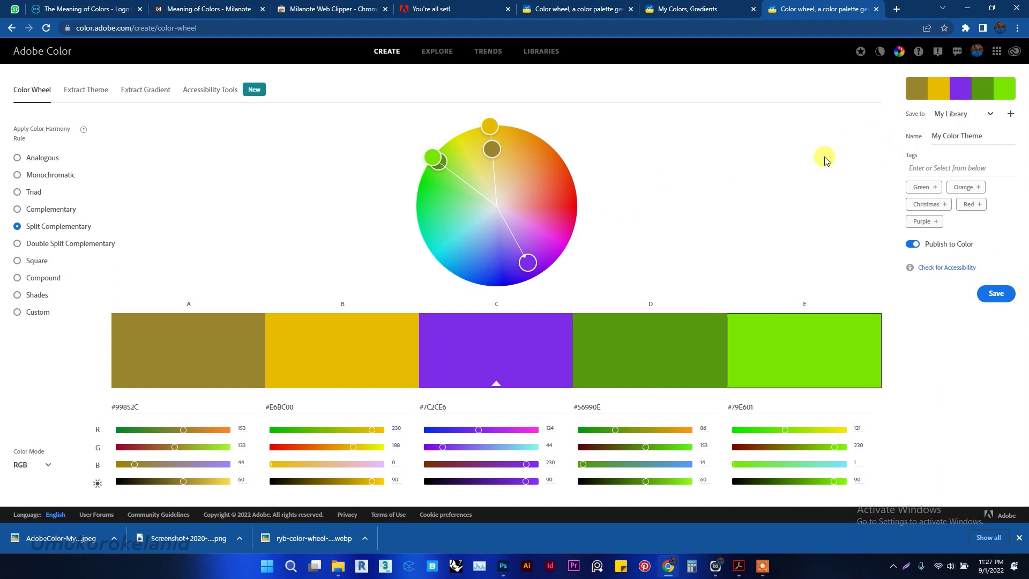
{"action": "left_click", "coordinate": [1003, 296]}
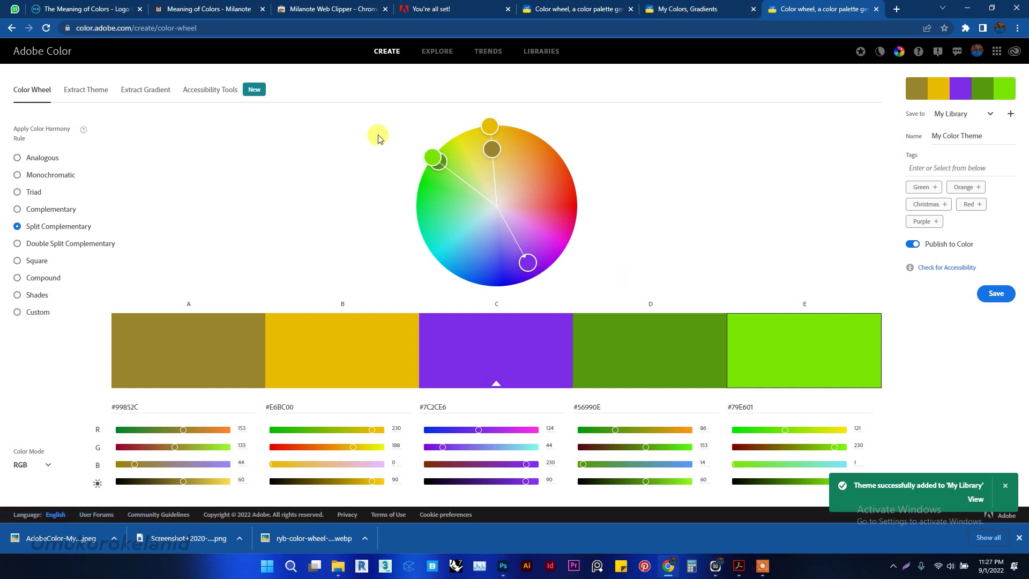
Browse the ready-made color themes in Explore
{"action": "left_click", "coordinate": [435, 53]}
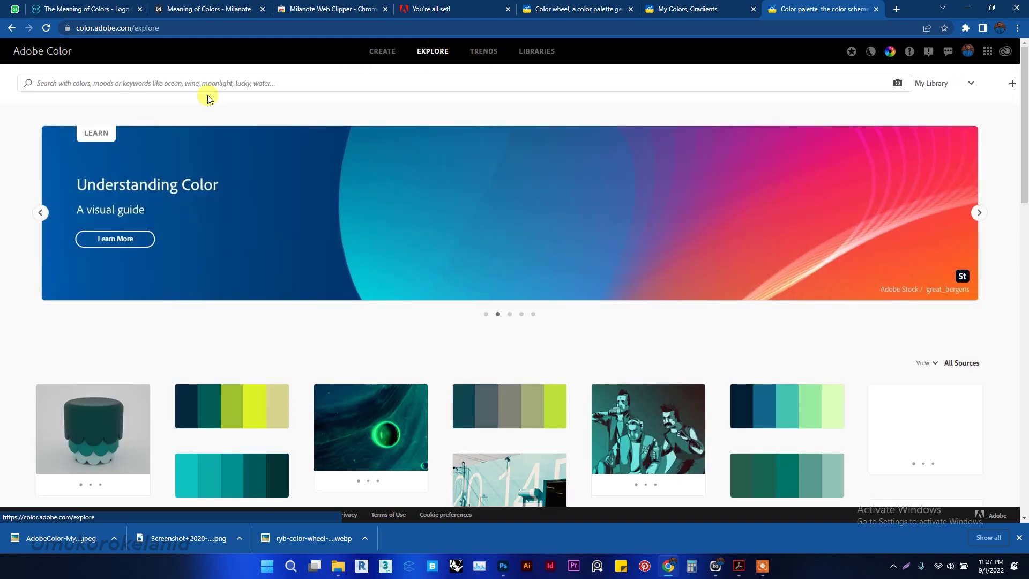
{"action": "left_click", "coordinate": [381, 53]}
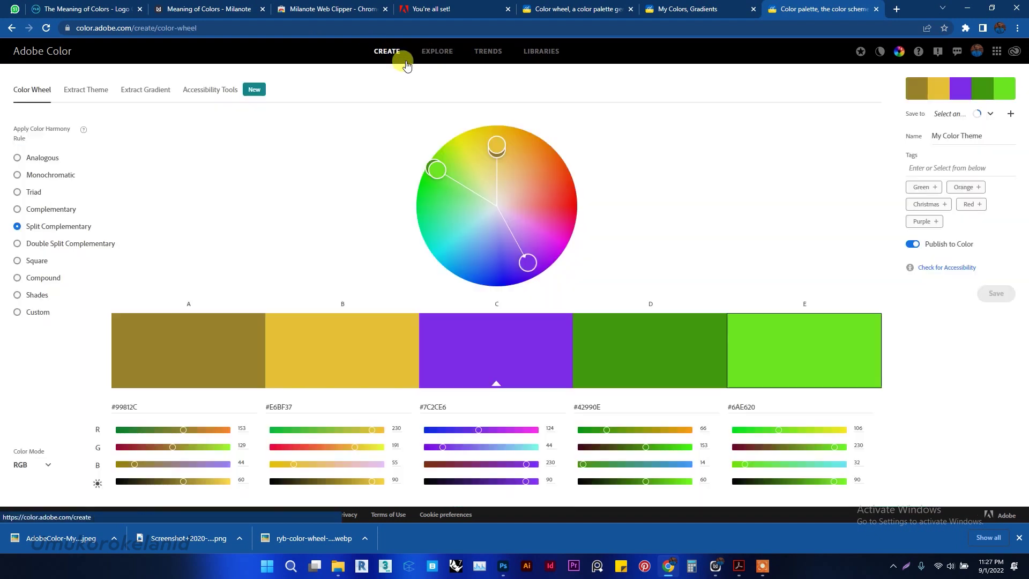
{"action": "left_click", "coordinate": [439, 52]}
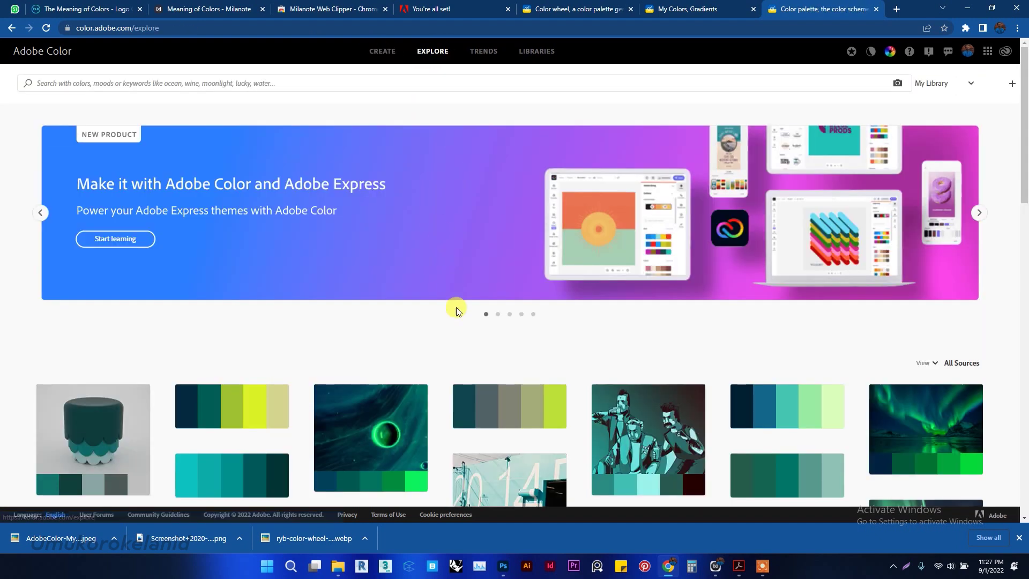
{"action": "mouse_move", "coordinate": [574, 276]}
{"action": "scroll", "coordinate": [575, 276], "scroll_direction": "down", "scroll_amount": 4}
{"action": "mouse_move", "coordinate": [524, 280]}
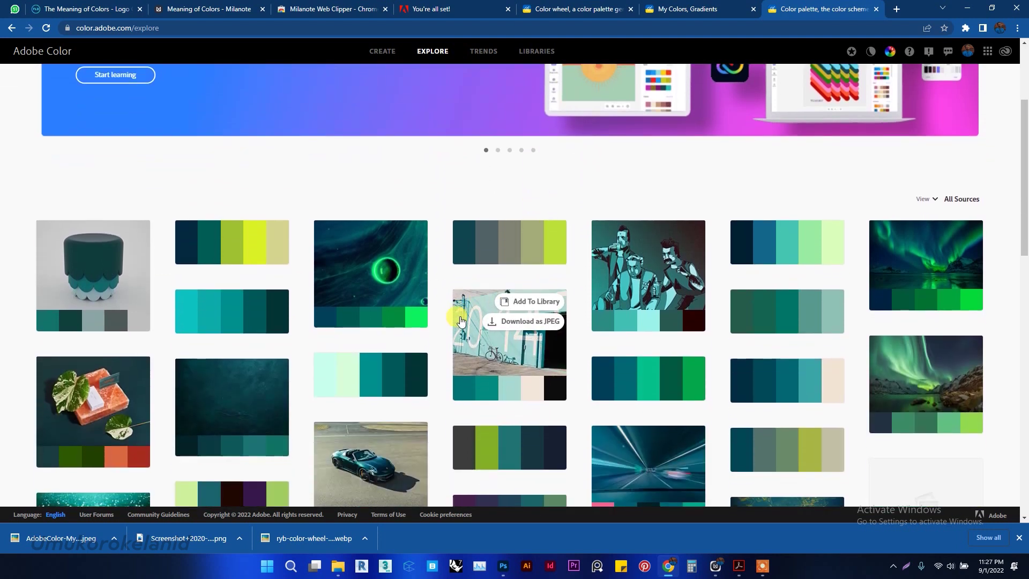
{"action": "scroll", "coordinate": [525, 279], "scroll_direction": "up", "scroll_amount": 4}
Search the color themes for "blue"
{"action": "left_click", "coordinate": [433, 81]}
{"action": "type", "text": "blue"}
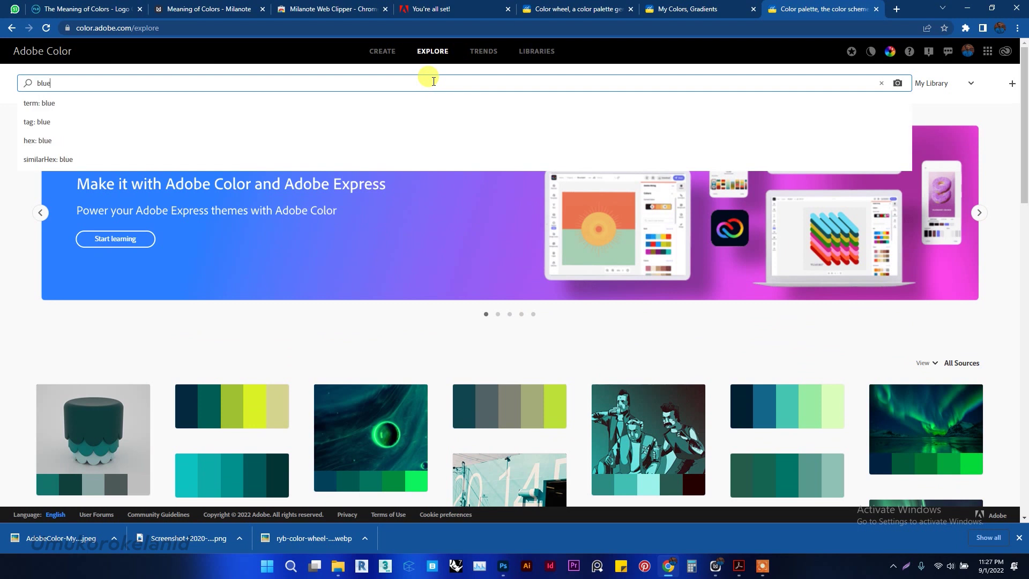
{"action": "key", "text": "Return"}
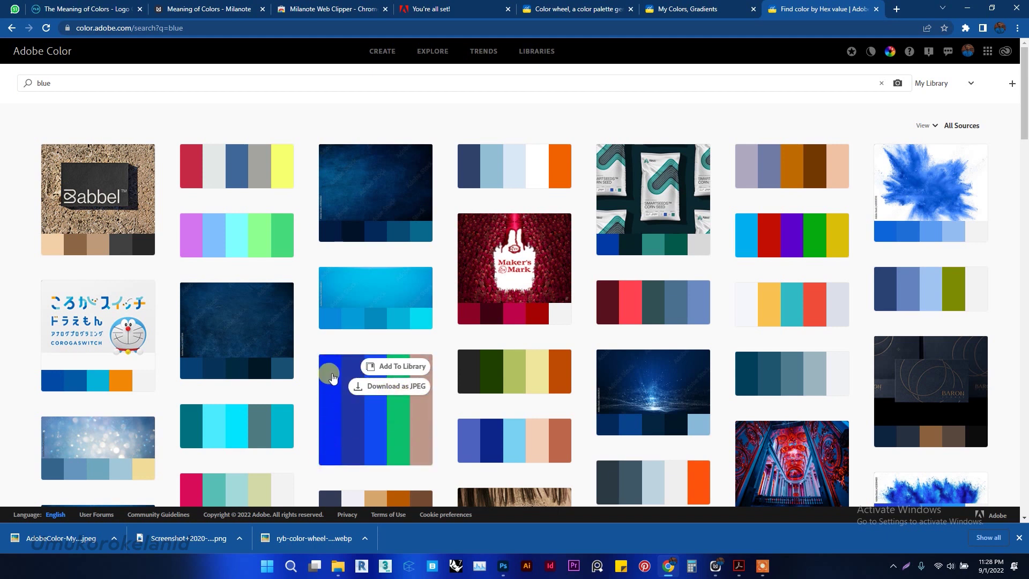
Open the blue, green and tan Sedigas theme, add it to My Library, and download it as JPEG
{"action": "left_click", "coordinate": [332, 377]}
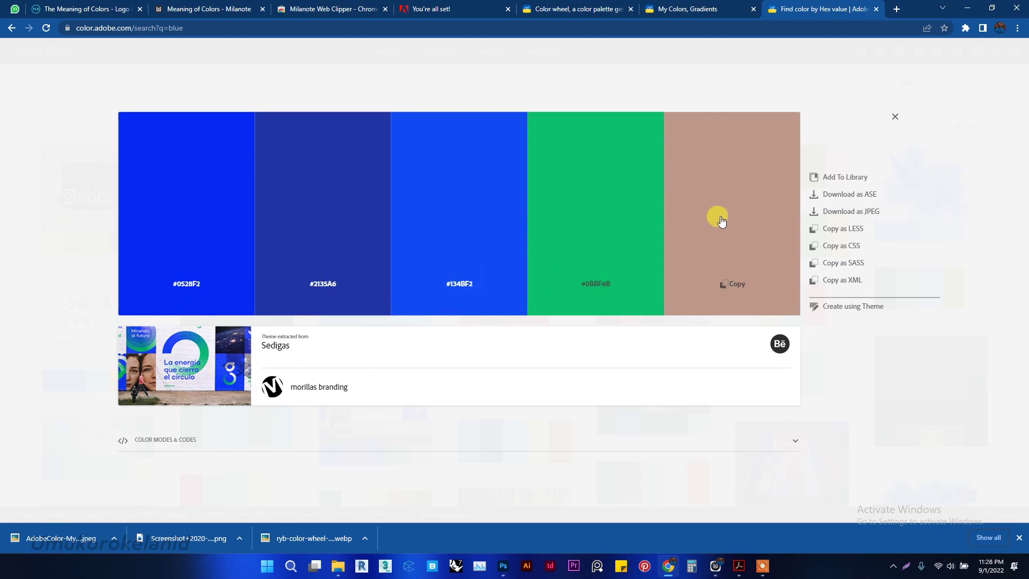
{"action": "left_click", "coordinate": [864, 182]}
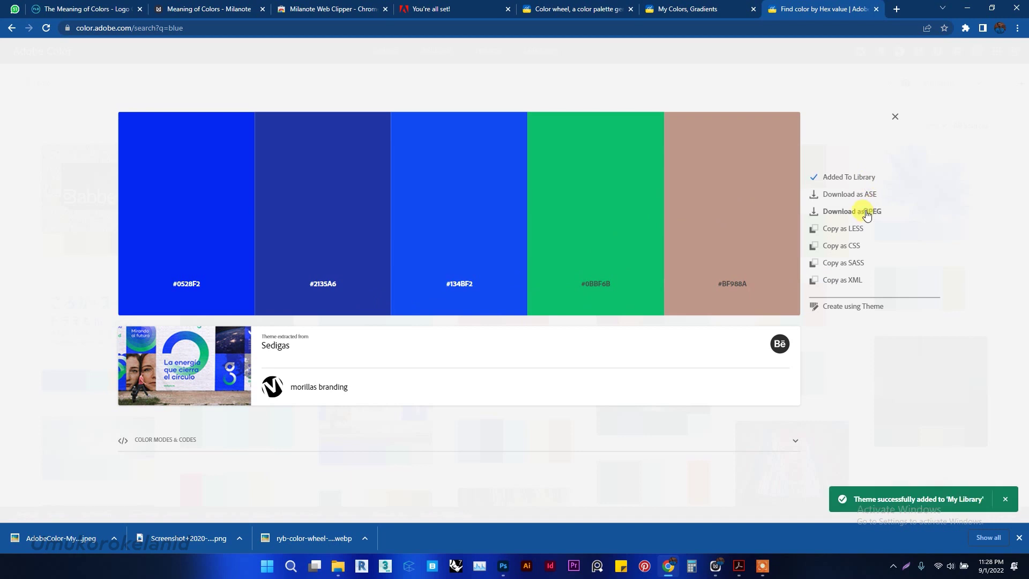
{"action": "left_click", "coordinate": [867, 214]}
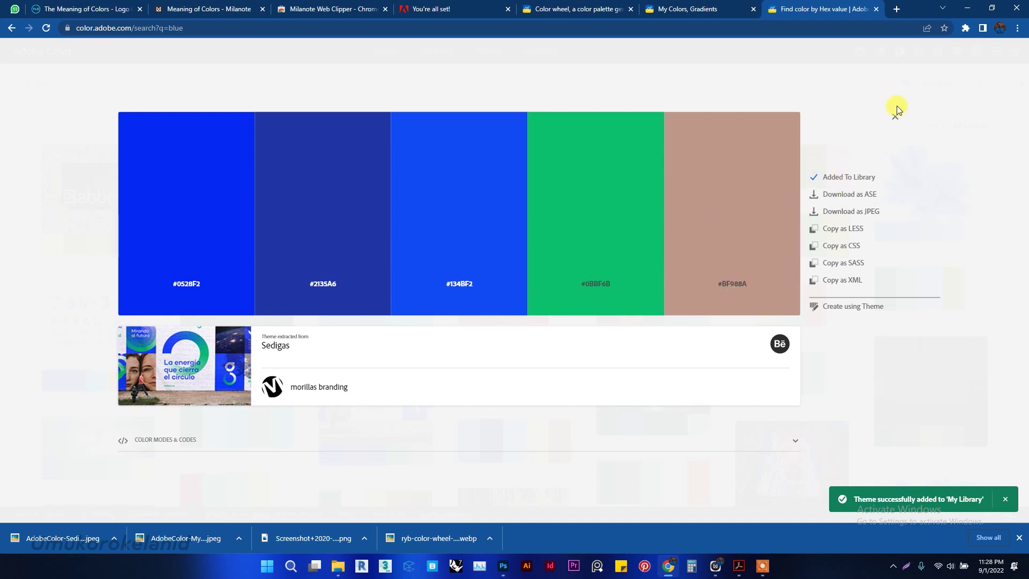
{"action": "mouse_move", "coordinate": [183, 265]}
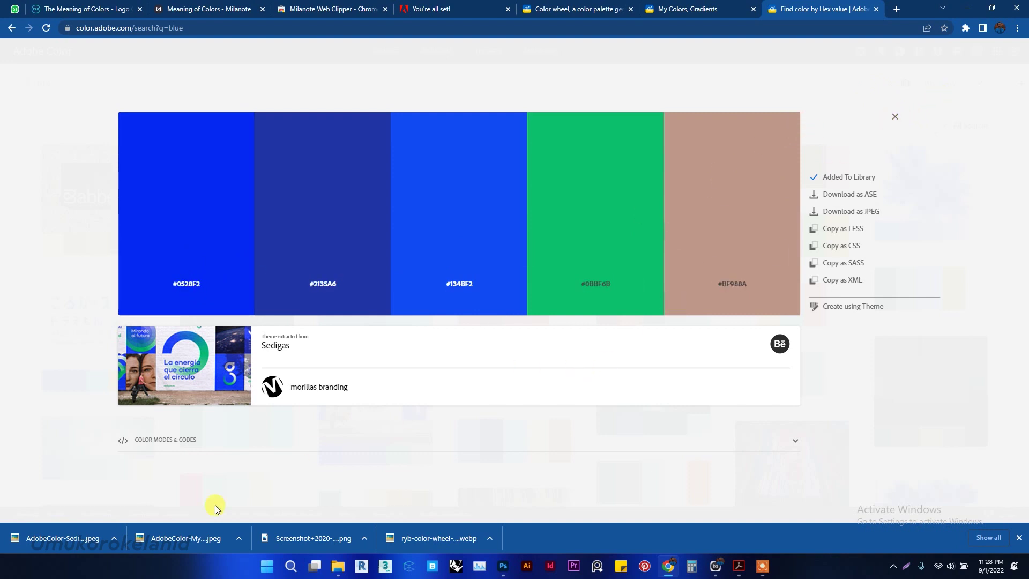
Switch to Photoshop and show the Swatches
{"action": "left_click", "coordinate": [503, 566]}
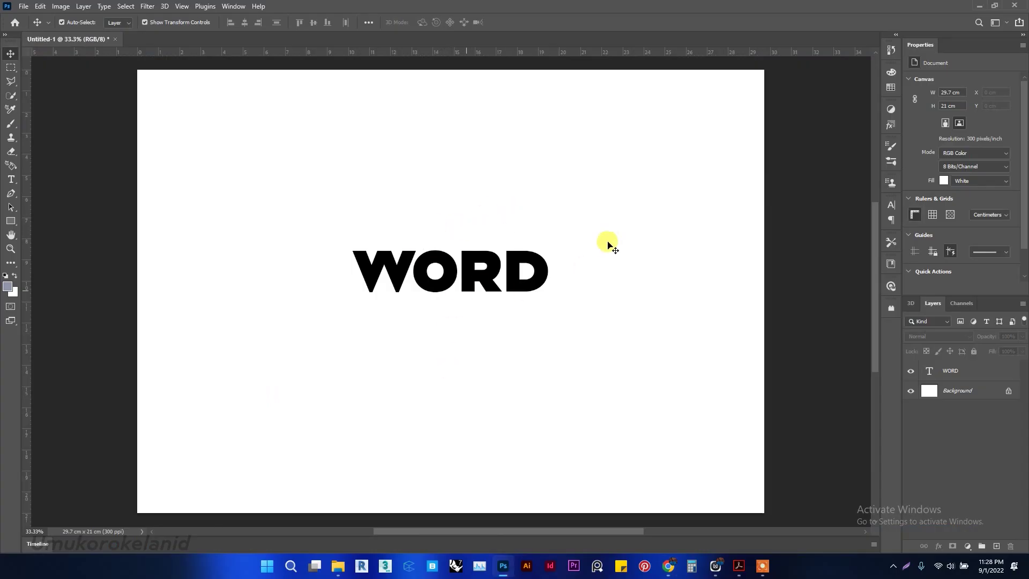
{"action": "left_click", "coordinate": [236, 6]}
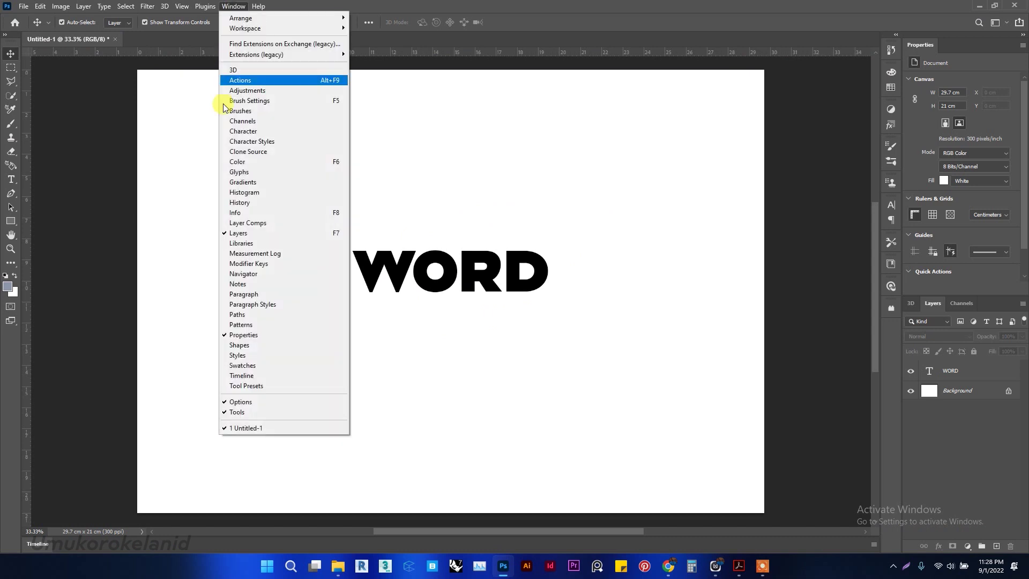
{"action": "left_click", "coordinate": [250, 367]}
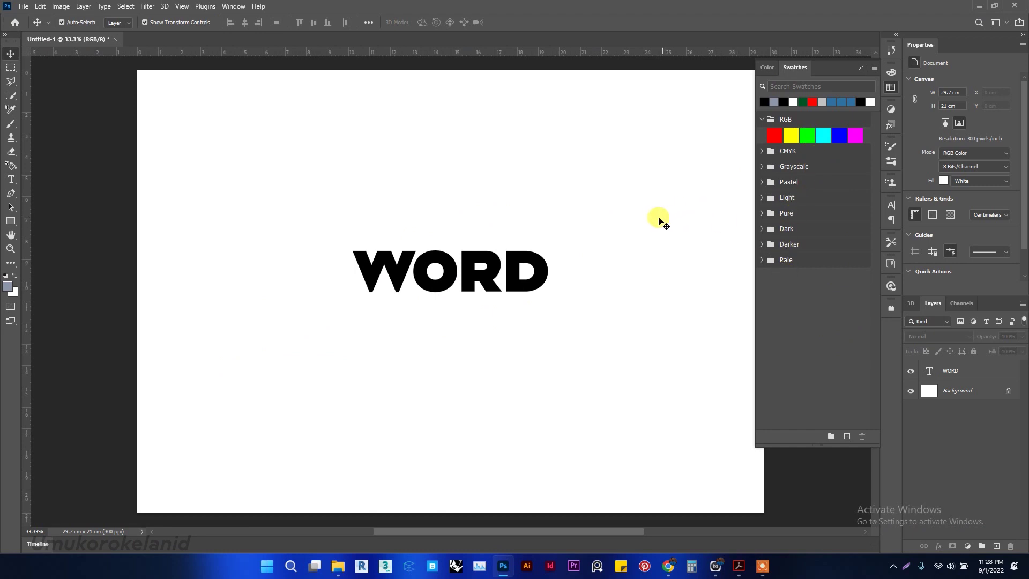
Set the foreground color to a fully saturated bright blue using the hue-based color picker
{"action": "left_click", "coordinate": [8, 287]}
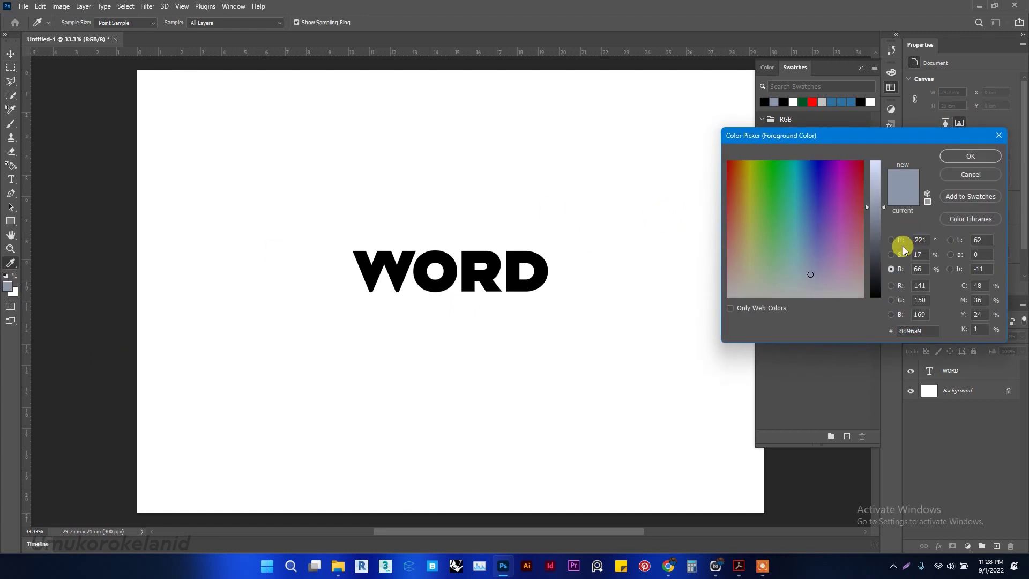
{"action": "left_click", "coordinate": [891, 240]}
{"action": "left_click_drag", "start_coordinate": [794, 180], "coordinate": [905, 146]}
{"action": "left_click", "coordinate": [971, 156]}
{"action": "key", "text": "v"}
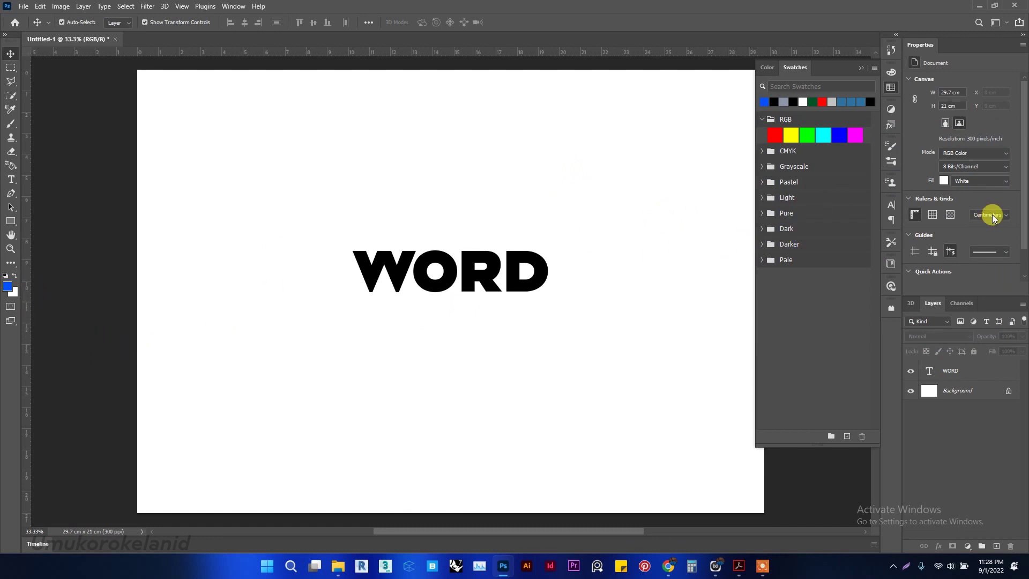
Save the blue foreground color as a new swatch named "Blue by me"
{"action": "left_click", "coordinate": [847, 437]}
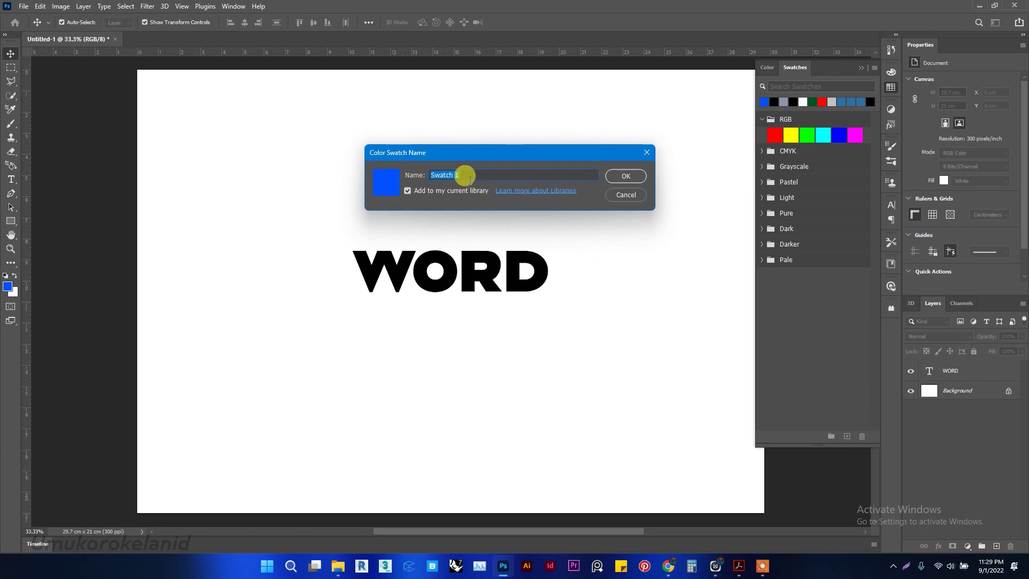
{"action": "type", "text": "Blue by me"}
{"action": "key", "text": "Return"}
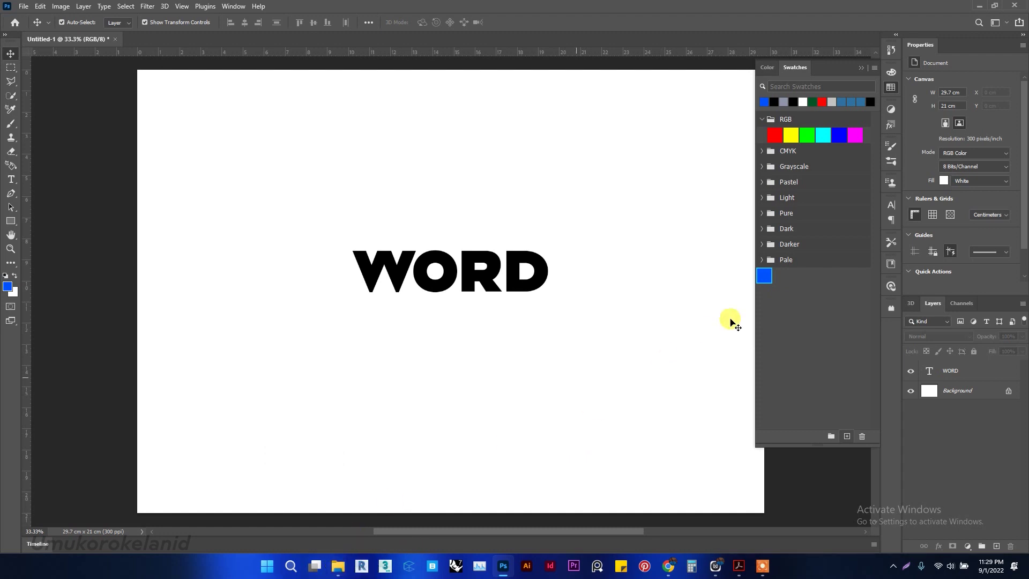
Check the Creative Cloud Libraries and the Color controls, and return to the Swatches
{"action": "left_click", "coordinate": [891, 263]}
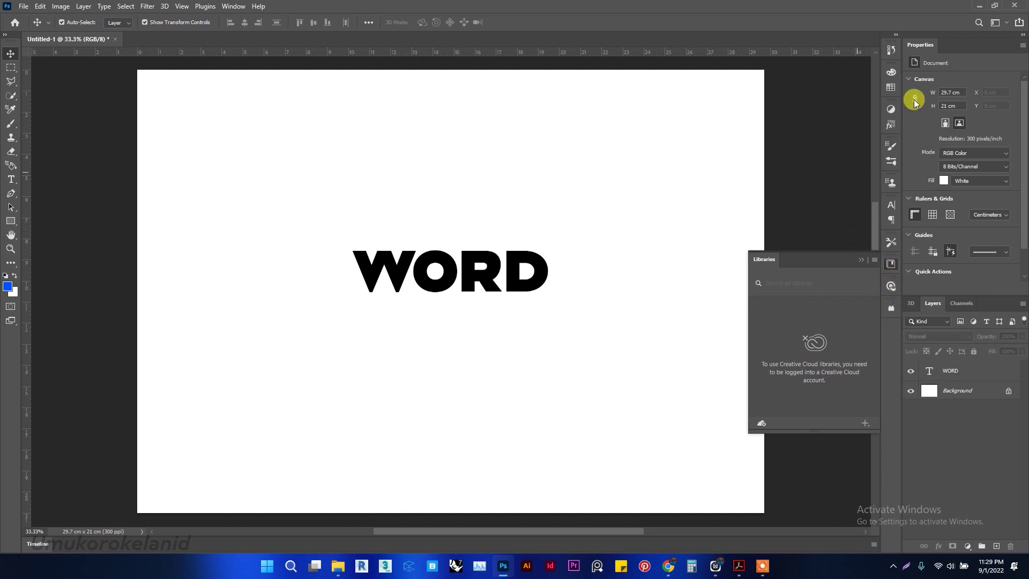
{"action": "left_click", "coordinate": [895, 75]}
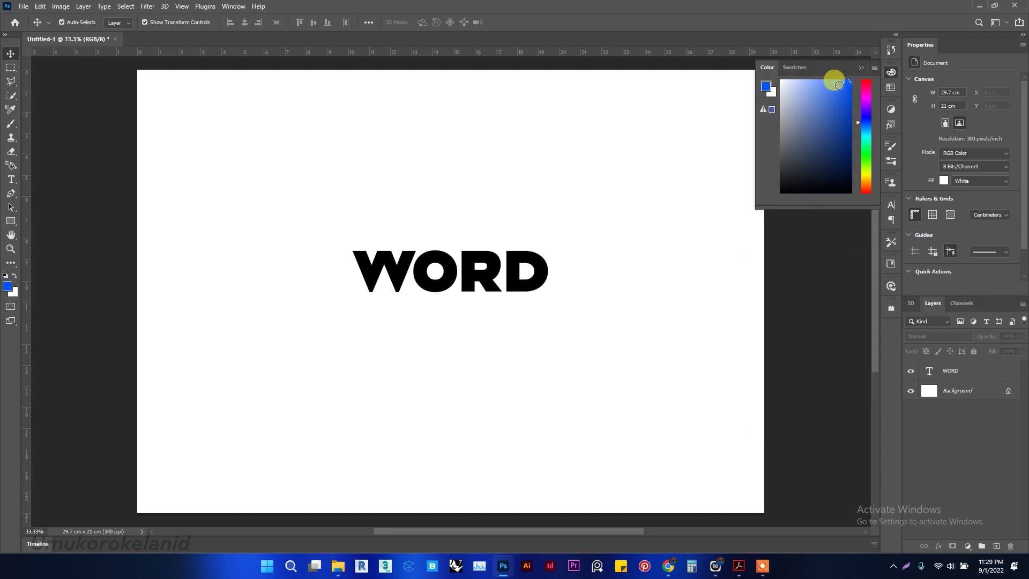
{"action": "left_click", "coordinate": [794, 68]}
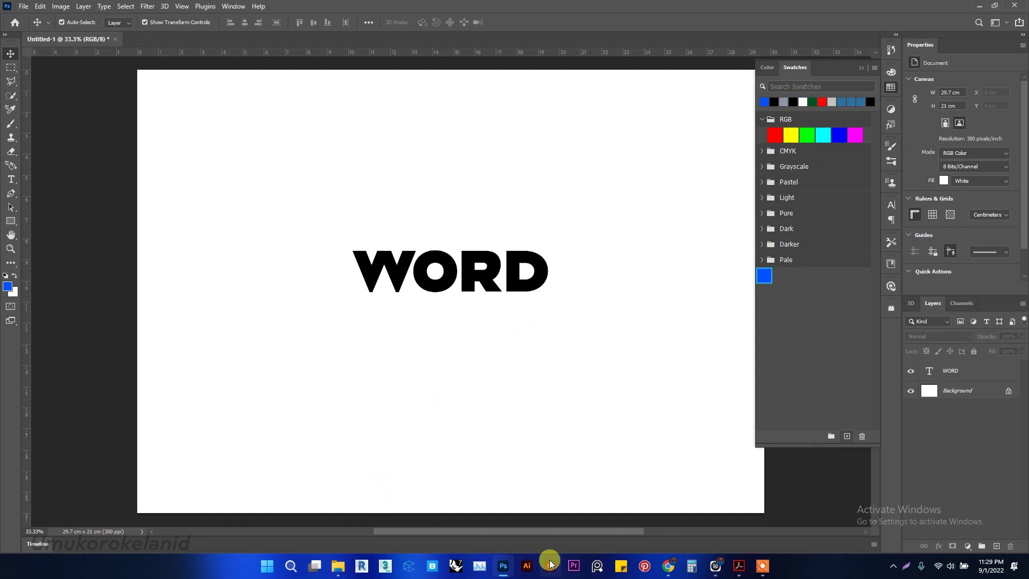
Switch to the browser, show the downloaded Sedigas theme JPEG in its folder, and minimize the browser to reveal it over Photoshop
{"action": "left_click", "coordinate": [671, 567]}
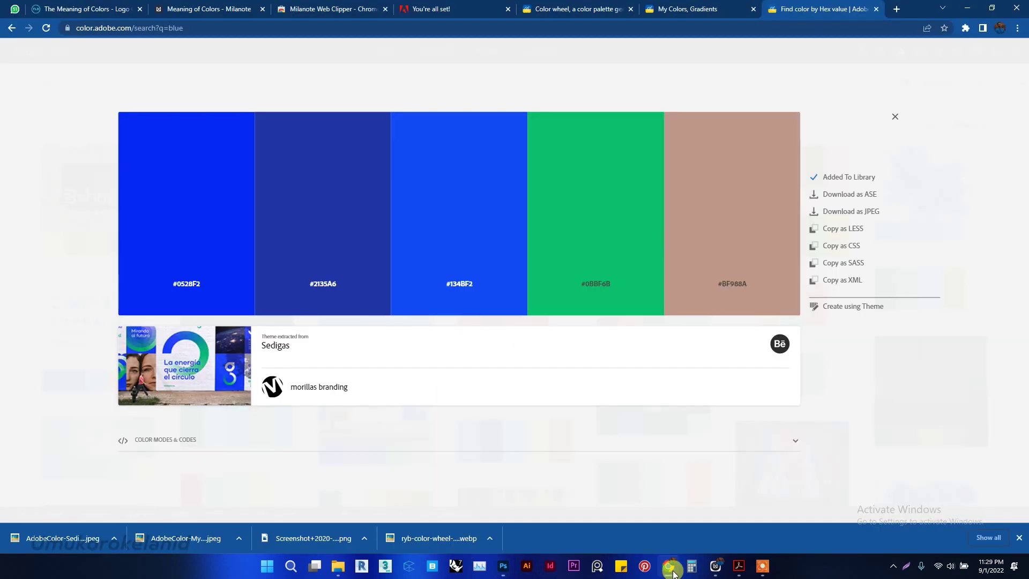
{"action": "left_click", "coordinate": [114, 539]}
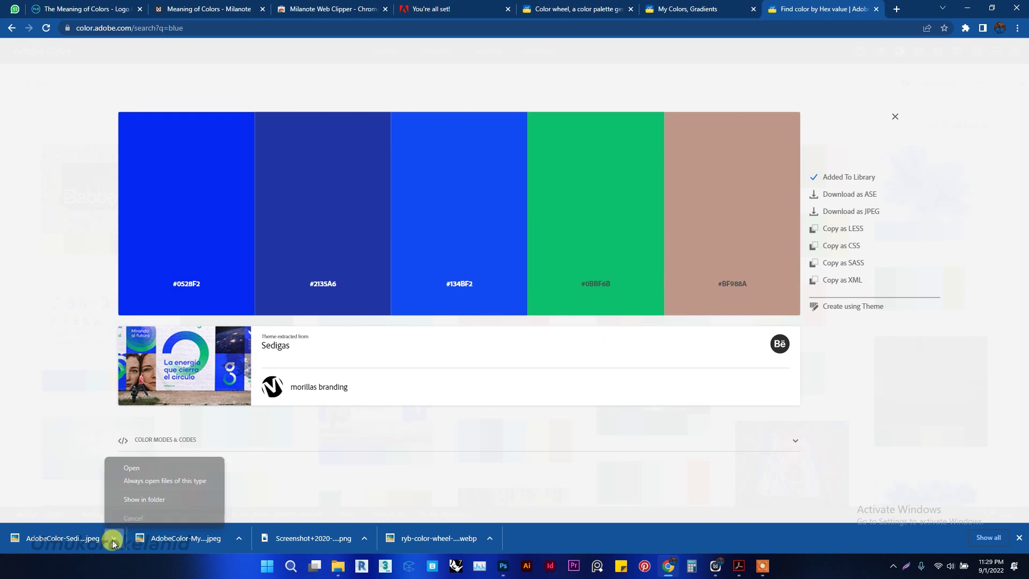
{"action": "left_click", "coordinate": [144, 497]}
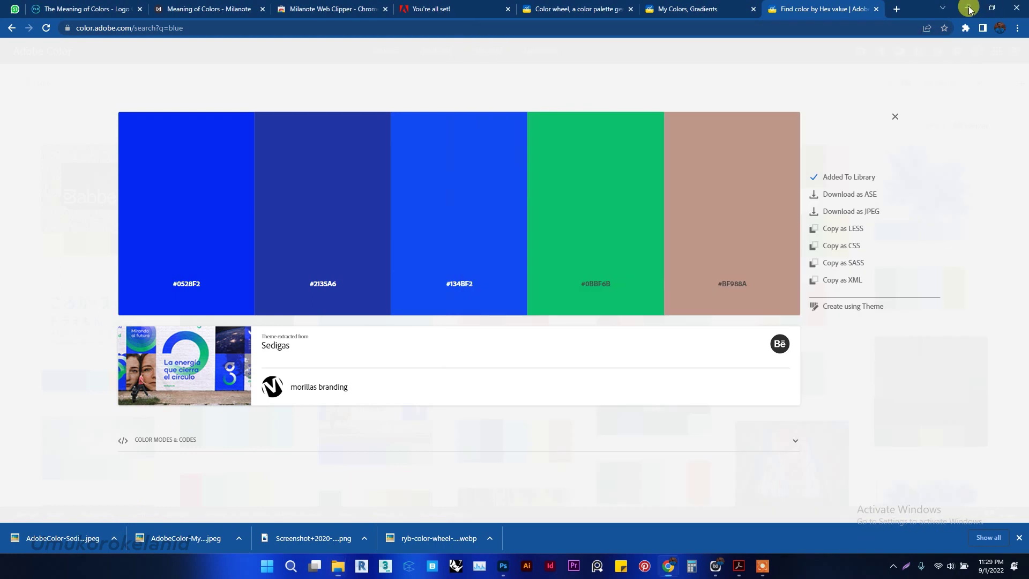
{"action": "left_click", "coordinate": [969, 9]}
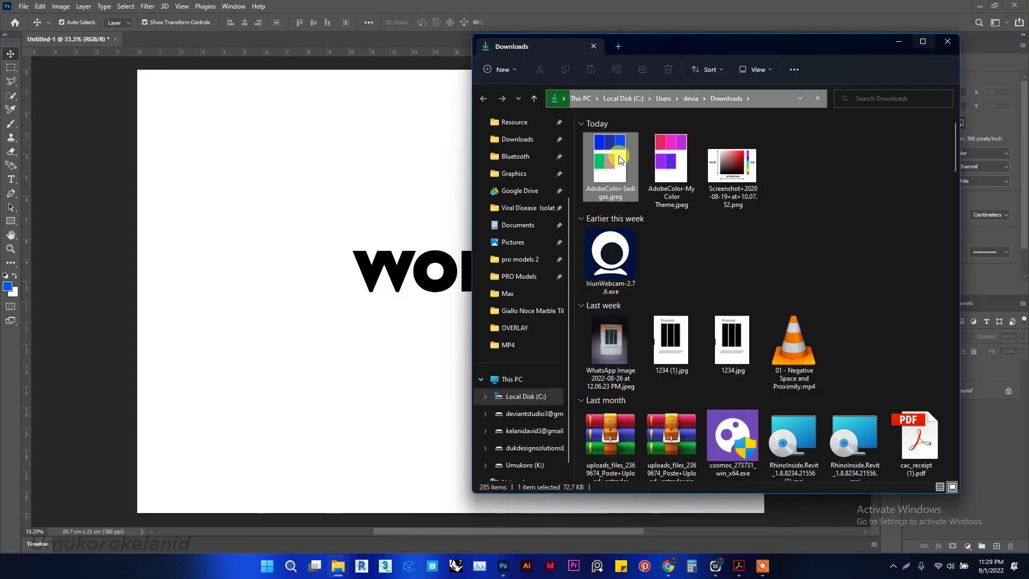
Place AdobeColor-Sedigas.jpeg from the Downloads folder into the document and move it to about 2.2 cm from the page's left edge
{"action": "left_click_drag", "start_coordinate": [617, 161], "coordinate": [235, 184]}
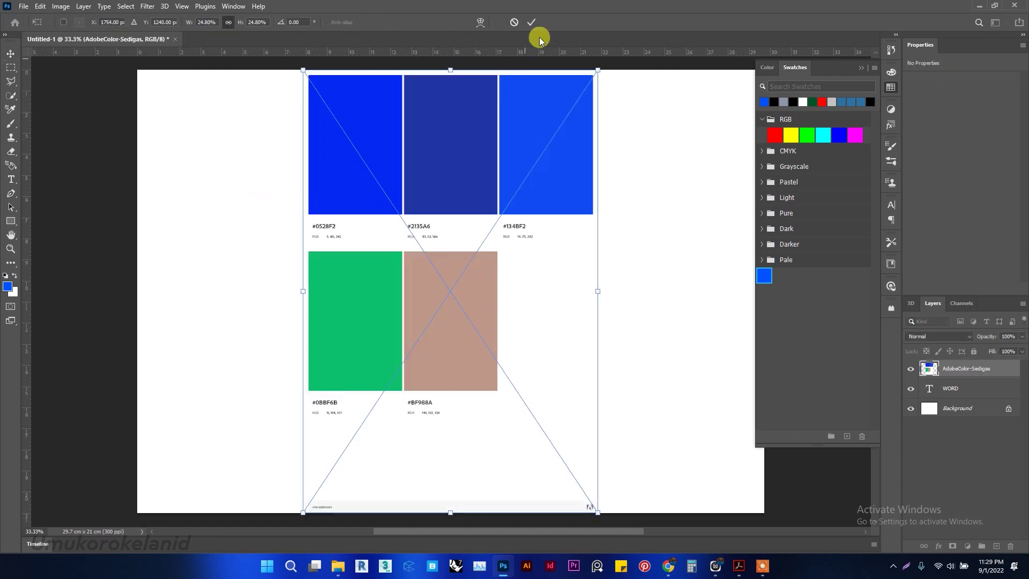
{"action": "left_click", "coordinate": [534, 24]}
{"action": "left_click_drag", "start_coordinate": [461, 161], "coordinate": [246, 204]}
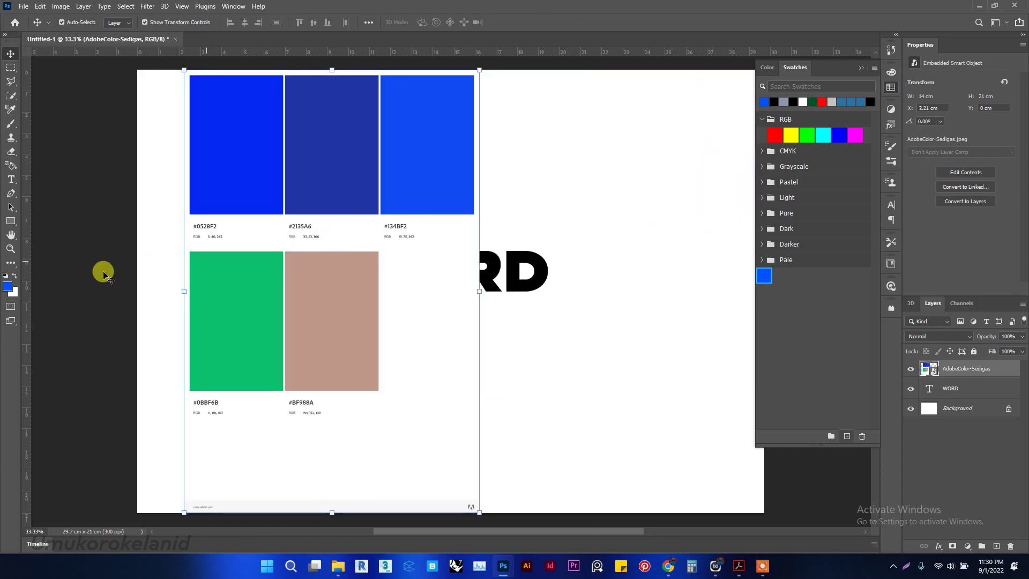
Sample the palette image's green block as the foreground color and save it as a new swatch named "Green uu"
{"action": "left_click", "coordinate": [7, 289]}
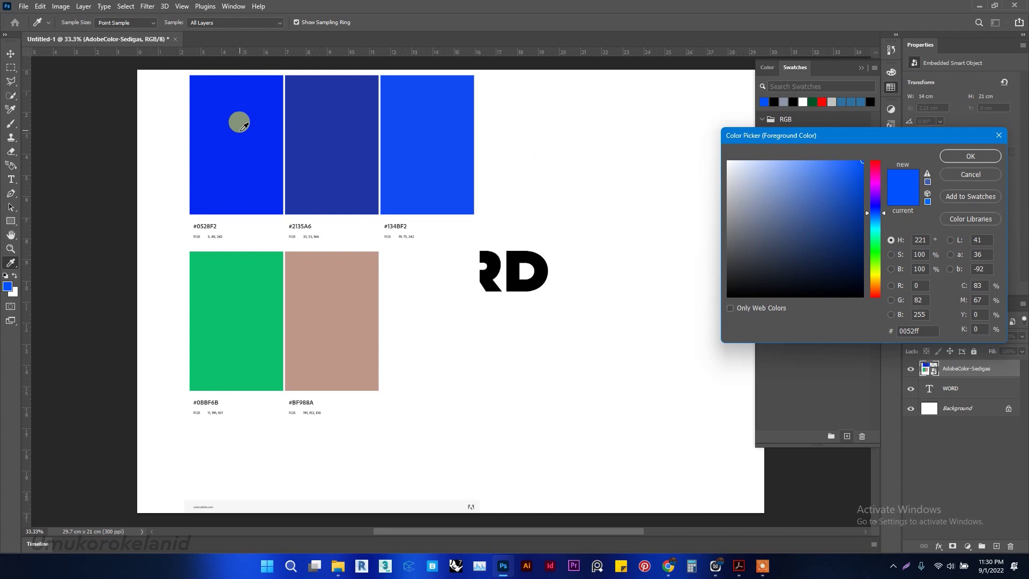
{"action": "left_click", "coordinate": [251, 329]}
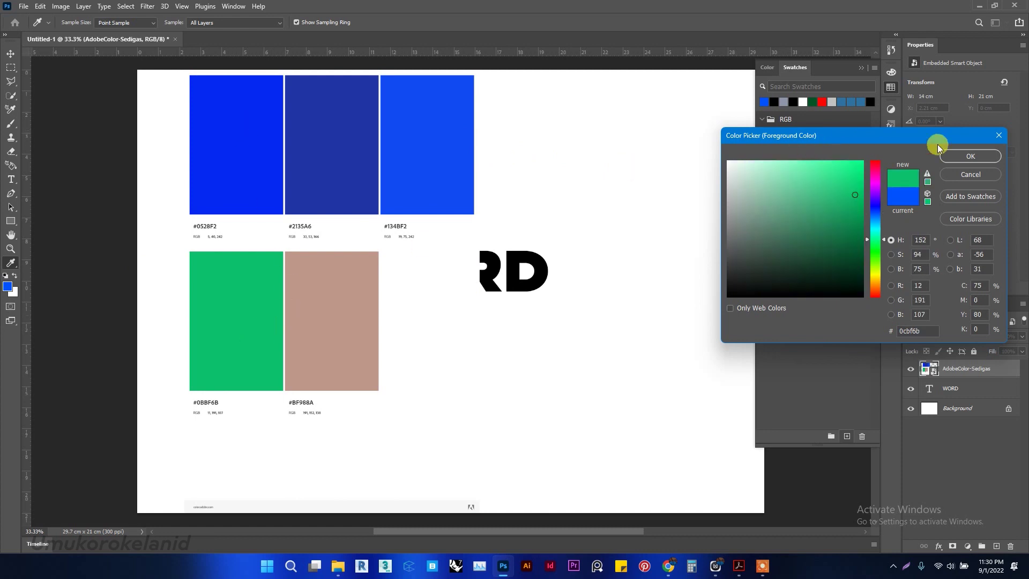
{"action": "left_click", "coordinate": [963, 159]}
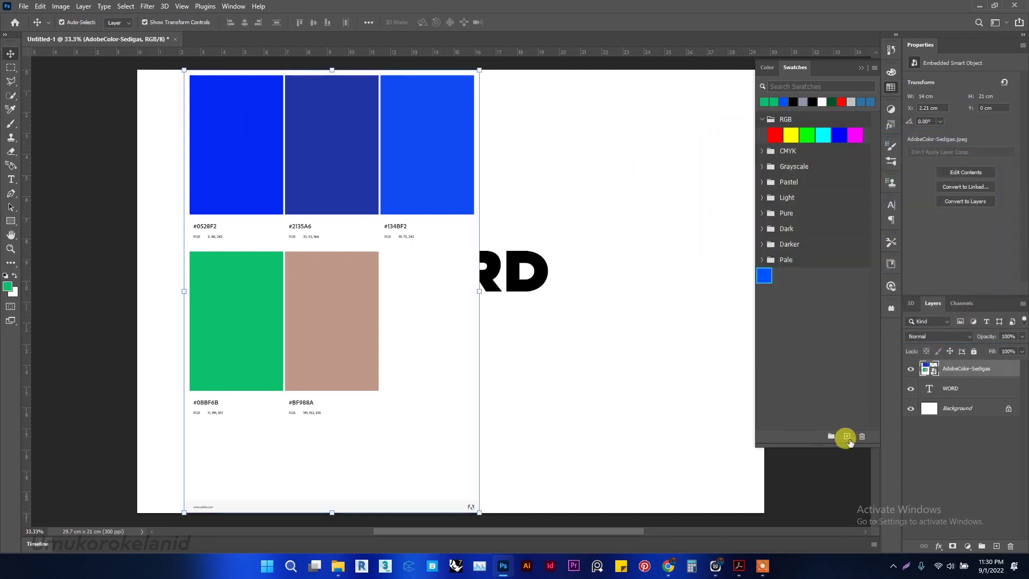
{"action": "left_click", "coordinate": [847, 437]}
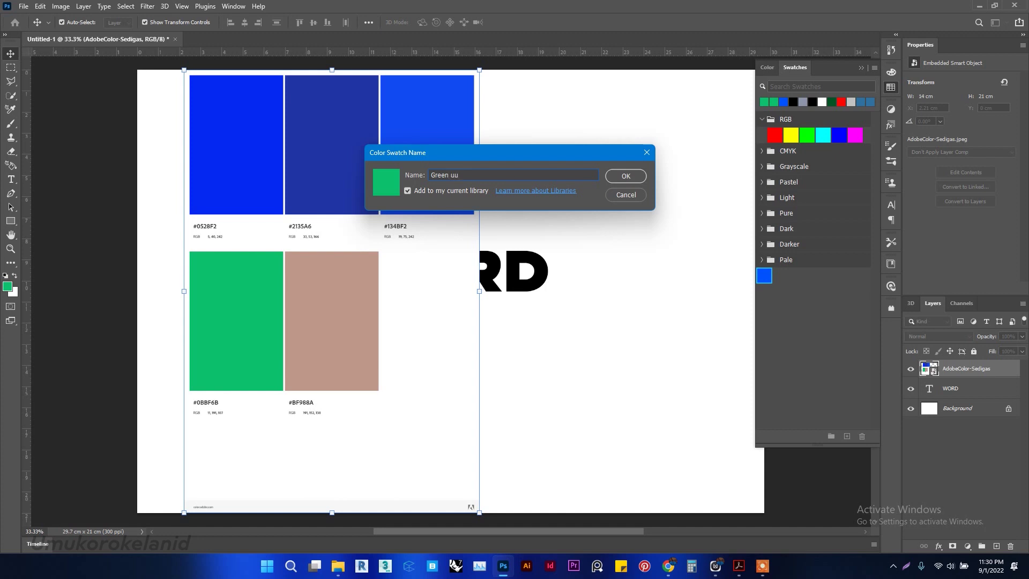
{"action": "left_click", "coordinate": [617, 179]}
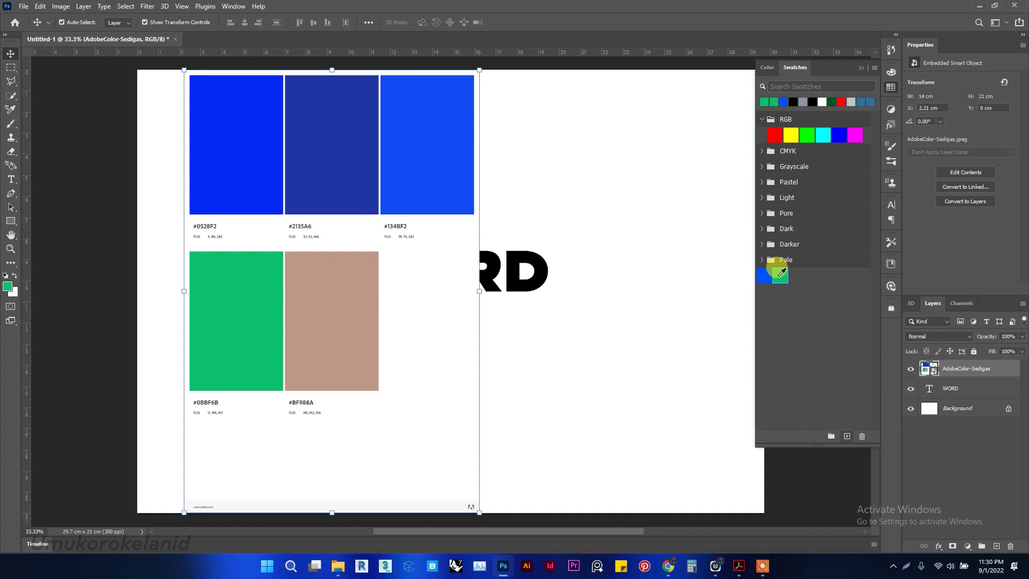
Create a new swatch group named "My Colors"
{"action": "left_click", "coordinate": [829, 436]}
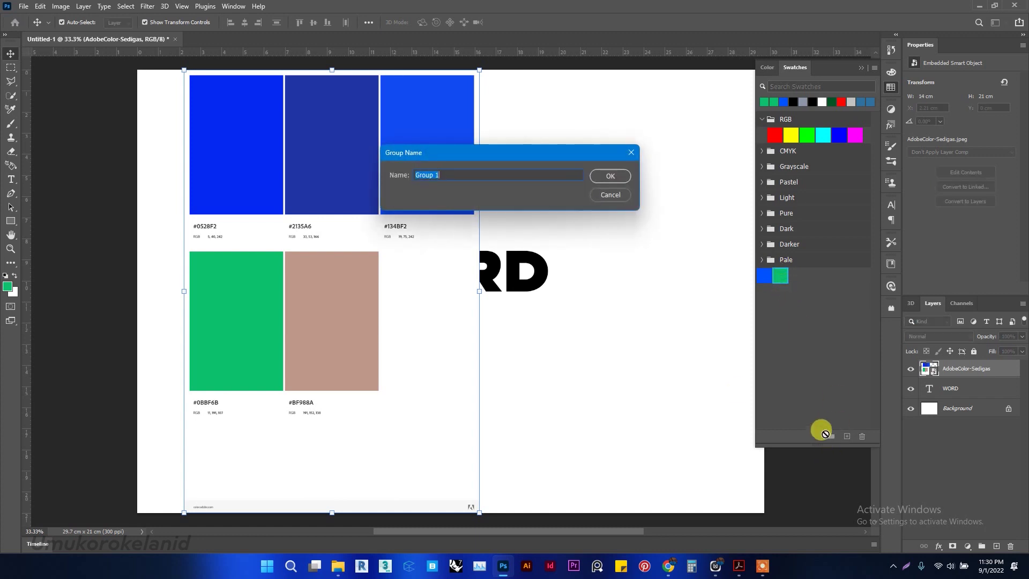
{"action": "type", "text": "My Col"}
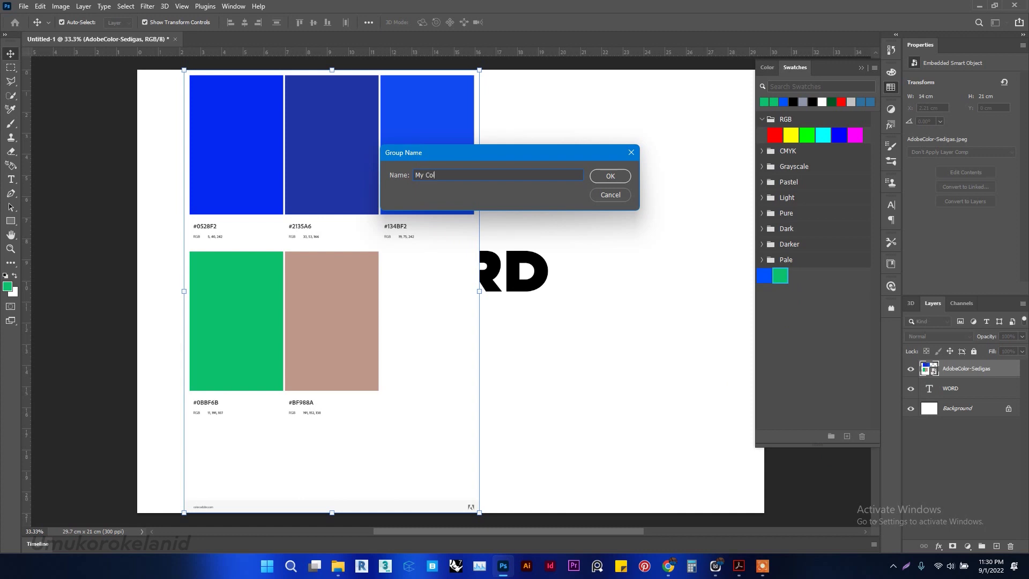
{"action": "key", "text": "Return"}
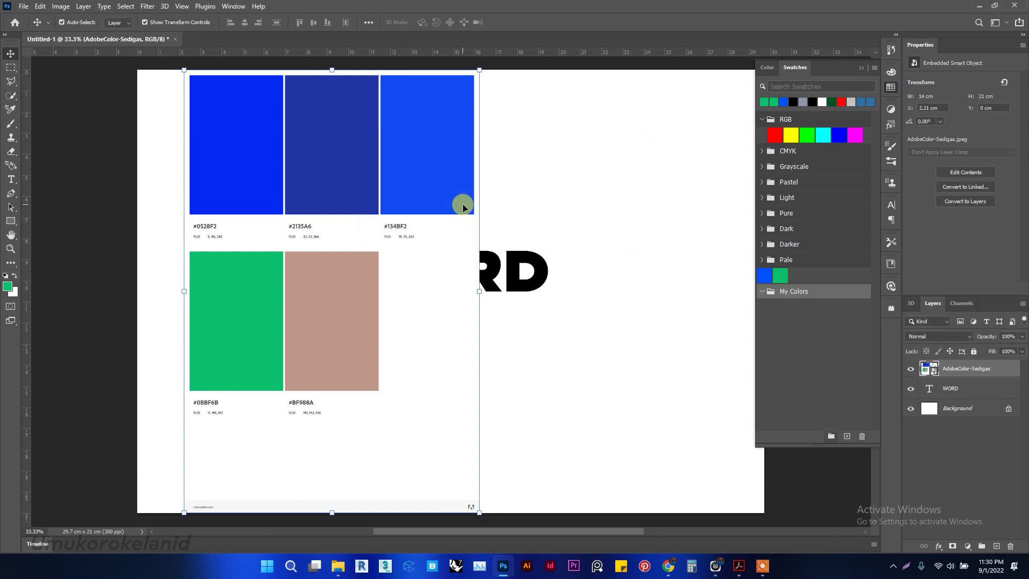
Move the custom blue and green swatches together into the My Colors group and deselect them
{"action": "left_click", "coordinate": [780, 275]}
{"action": "left_click", "coordinate": [763, 275], "text": "ctrl"}
{"action": "left_click", "coordinate": [765, 275]}
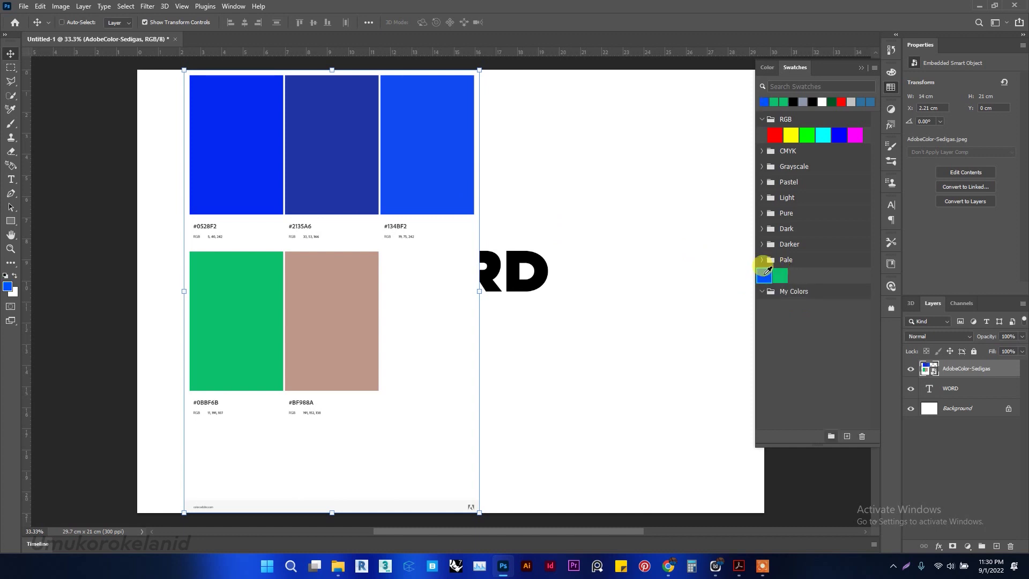
{"action": "mouse_move", "coordinate": [783, 277]}
{"action": "left_mouse_down"}
{"action": "mouse_move", "coordinate": [771, 268]}
{"action": "mouse_move", "coordinate": [787, 296]}
{"action": "left_mouse_up"}
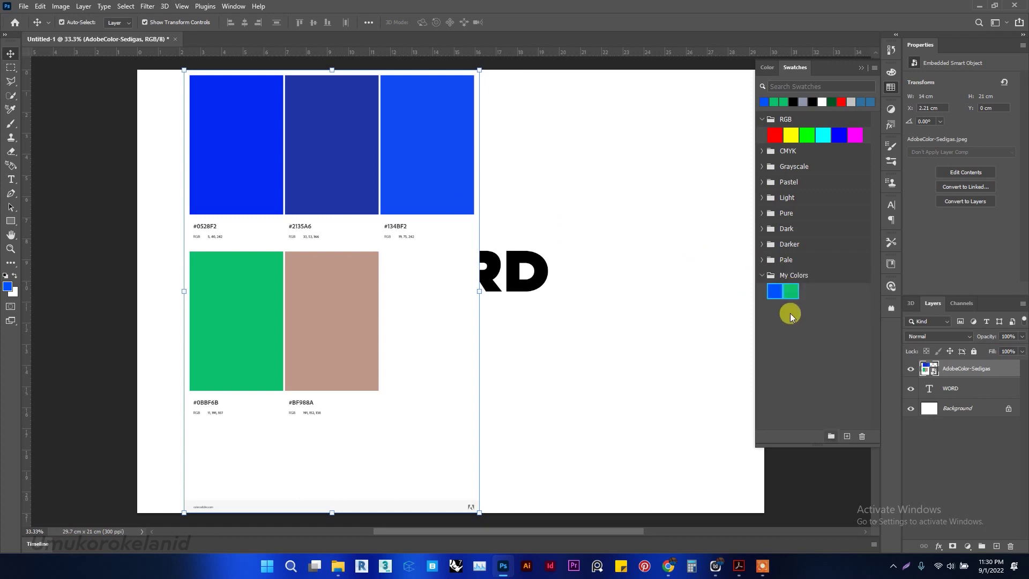
{"action": "left_click", "coordinate": [815, 312]}
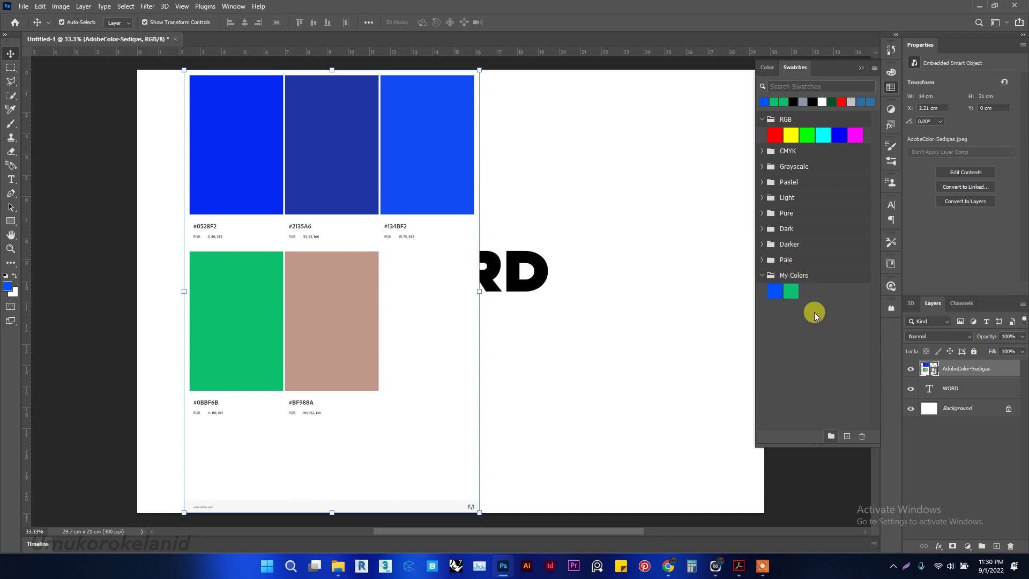
Move the palette image to about 12.5 cm from the page's left edge and examine the hex and RGB codes under its colors
{"action": "left_click_drag", "start_coordinate": [418, 148], "coordinate": [623, 159]}
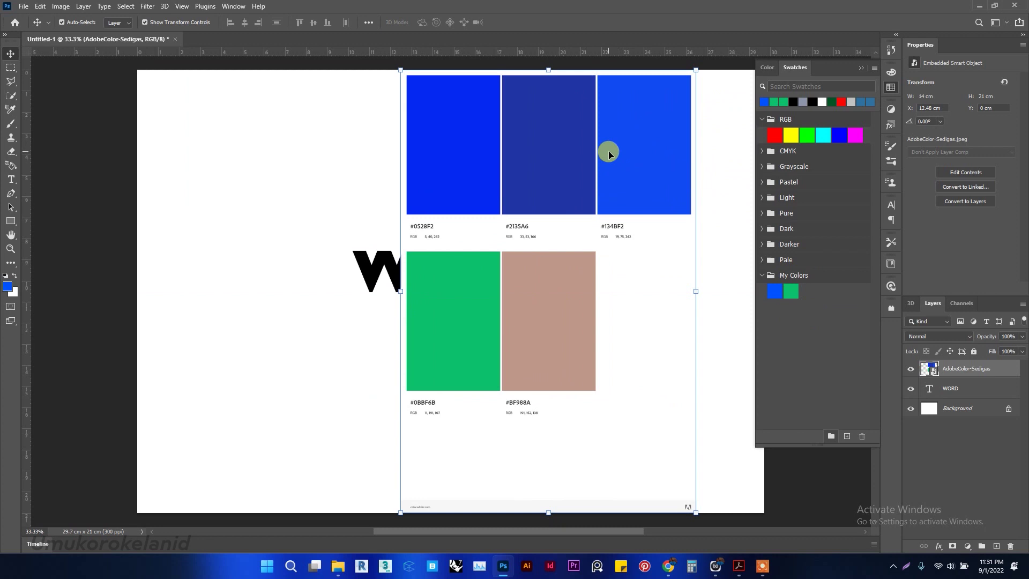
{"action": "scroll", "coordinate": [622, 164], "scroll_direction": "up", "scroll_amount": 5}
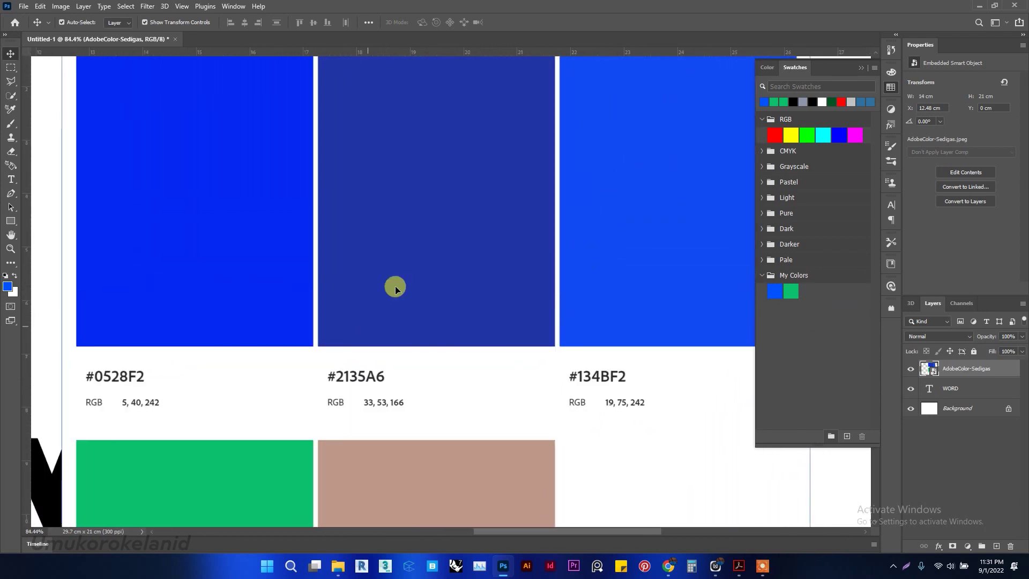
{"action": "scroll", "coordinate": [425, 267], "scroll_direction": "up", "scroll_amount": 2}
{"action": "scroll", "coordinate": [427, 268], "scroll_direction": "down", "scroll_amount": 1}
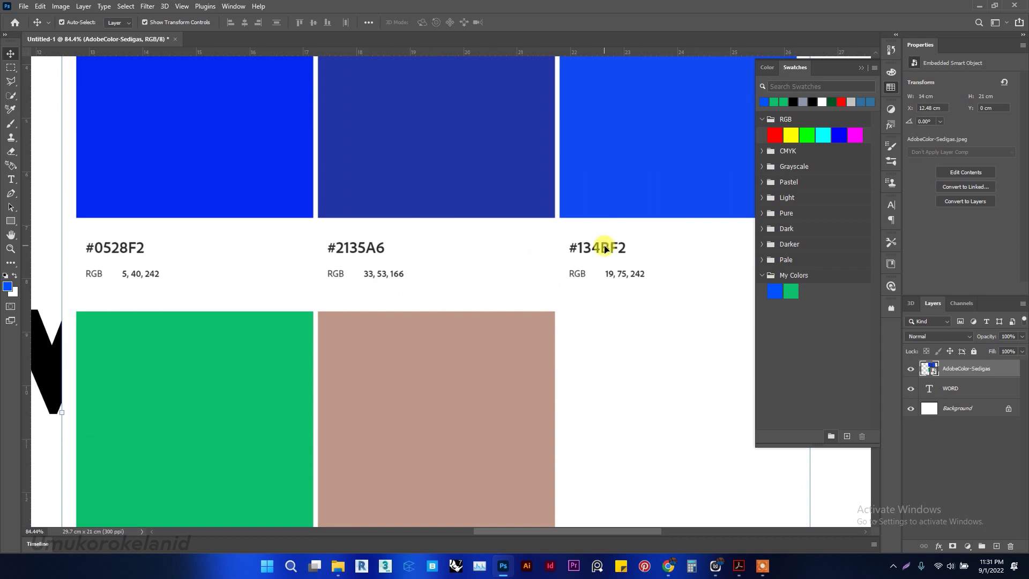
{"action": "scroll", "coordinate": [598, 244], "scroll_direction": "down", "scroll_amount": 4}
{"action": "scroll", "coordinate": [598, 241], "scroll_direction": "down", "scroll_amount": 8}
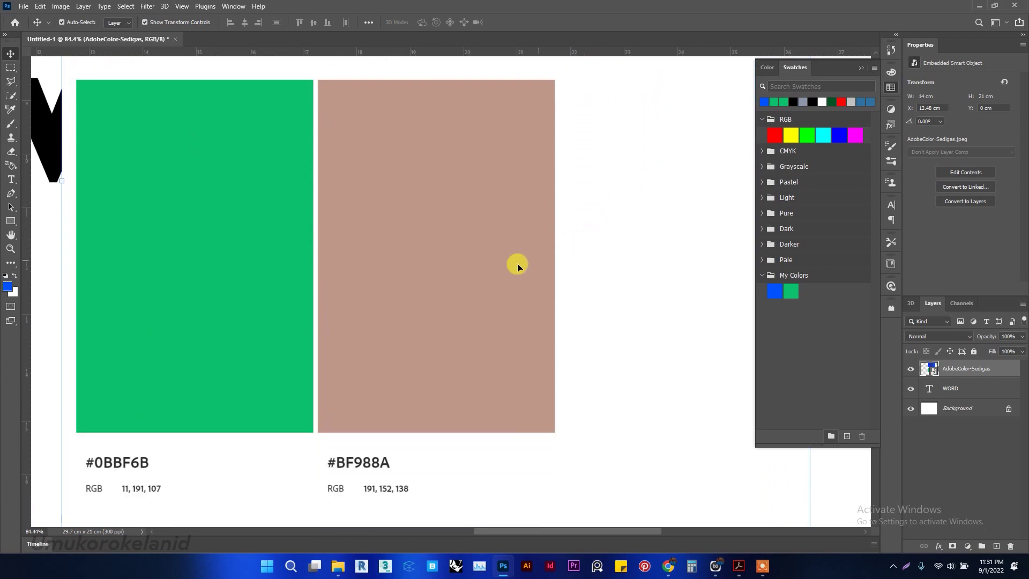
{"action": "scroll", "coordinate": [375, 413], "scroll_direction": "up", "scroll_amount": 4}
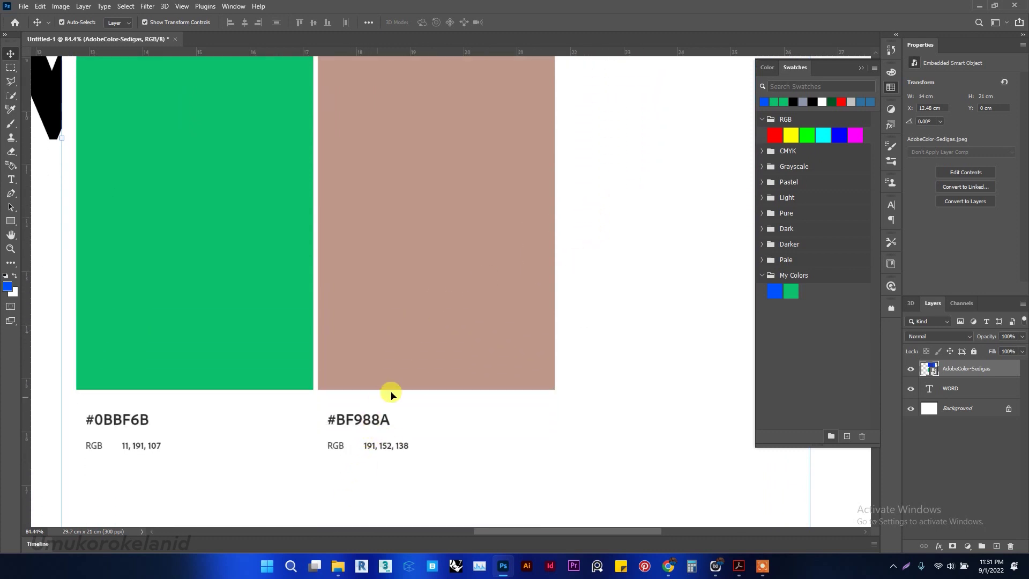
{"action": "scroll", "coordinate": [322, 364], "scroll_direction": "down", "scroll_amount": 5}
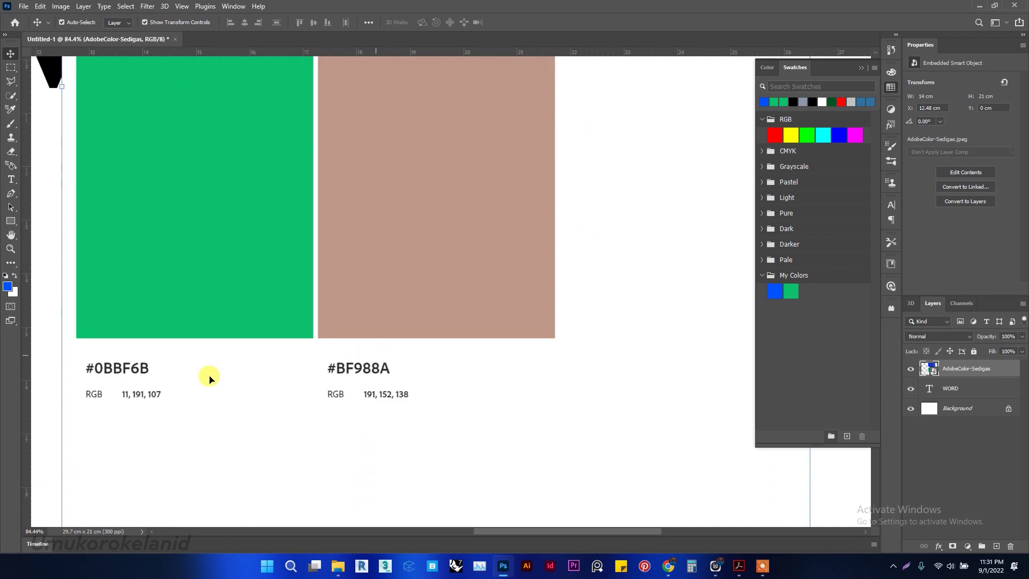
Set the foreground color to the palette's brown with hex code BF988A
{"action": "left_click", "coordinate": [8, 286]}
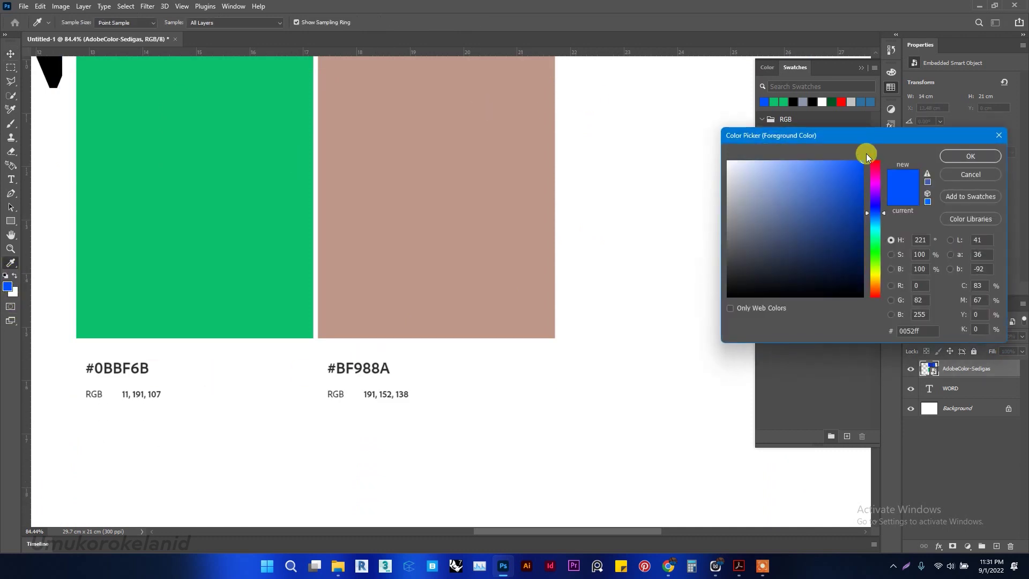
{"action": "left_click_drag", "start_coordinate": [861, 135], "coordinate": [564, 98]}
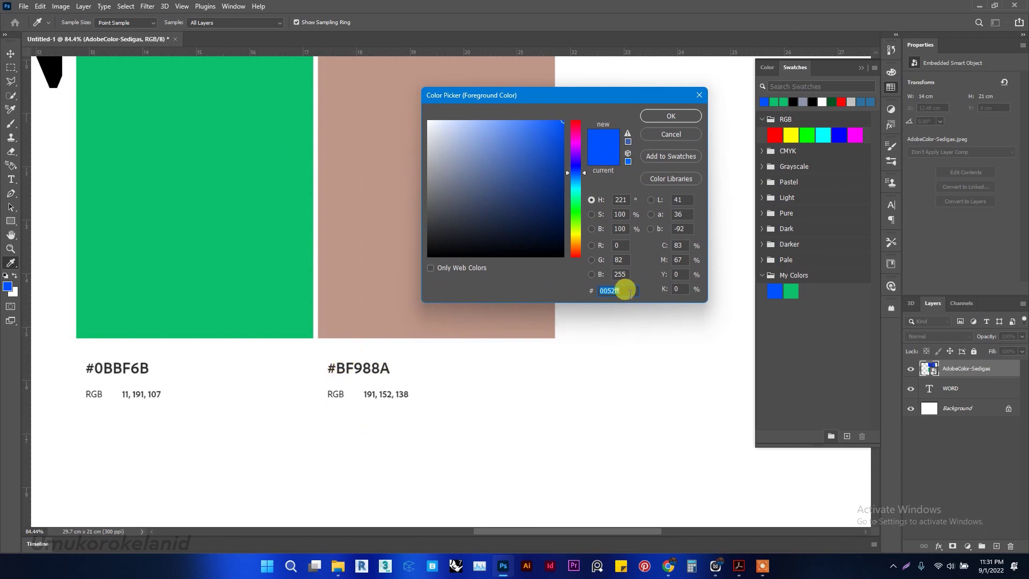
{"action": "type", "text": "BF988A"}
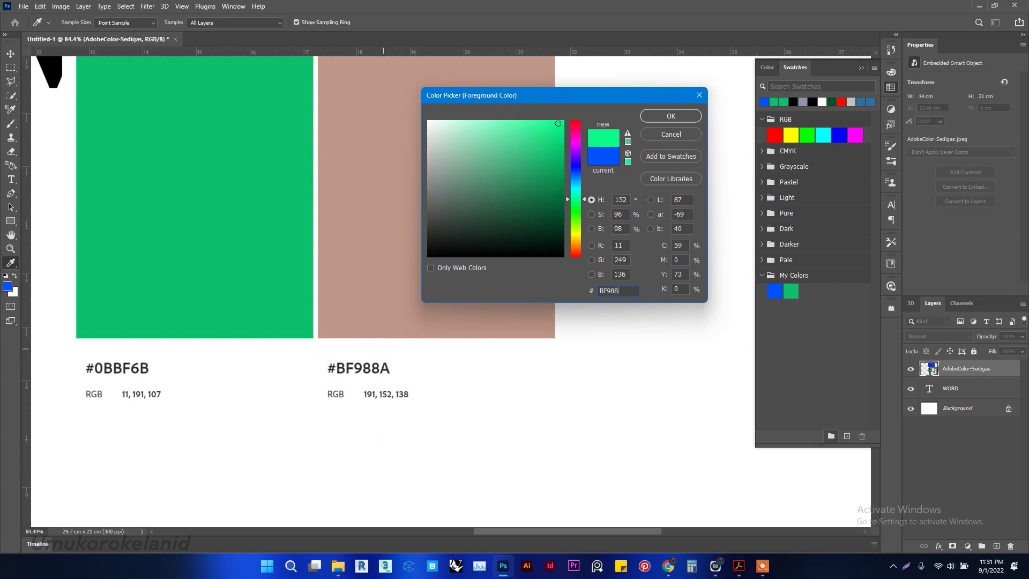
{"action": "left_click", "coordinate": [671, 116]}
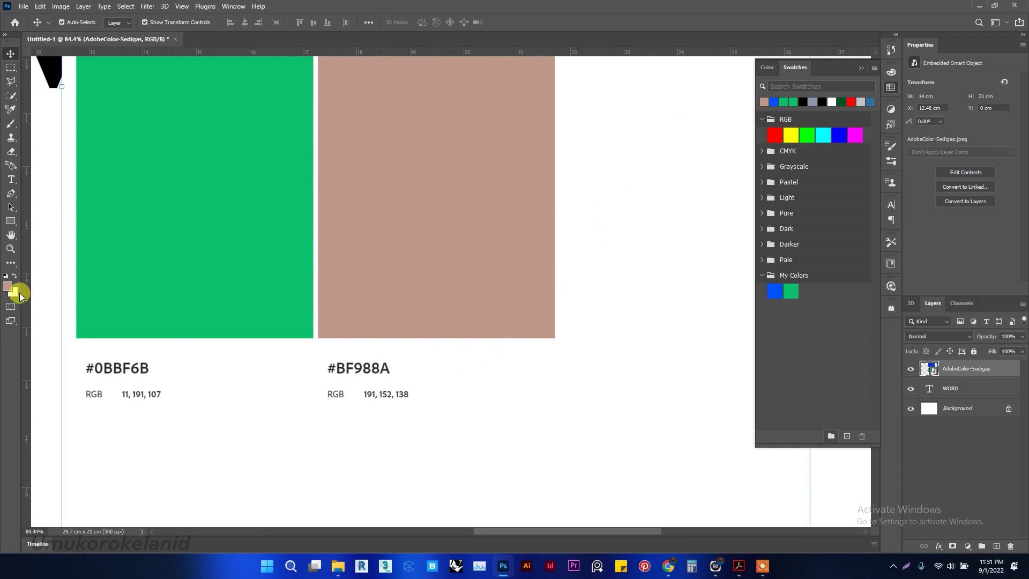
Save the brown foreground color as a swatch named "Brown me" and place it in the My Colors group
{"action": "left_click", "coordinate": [848, 436]}
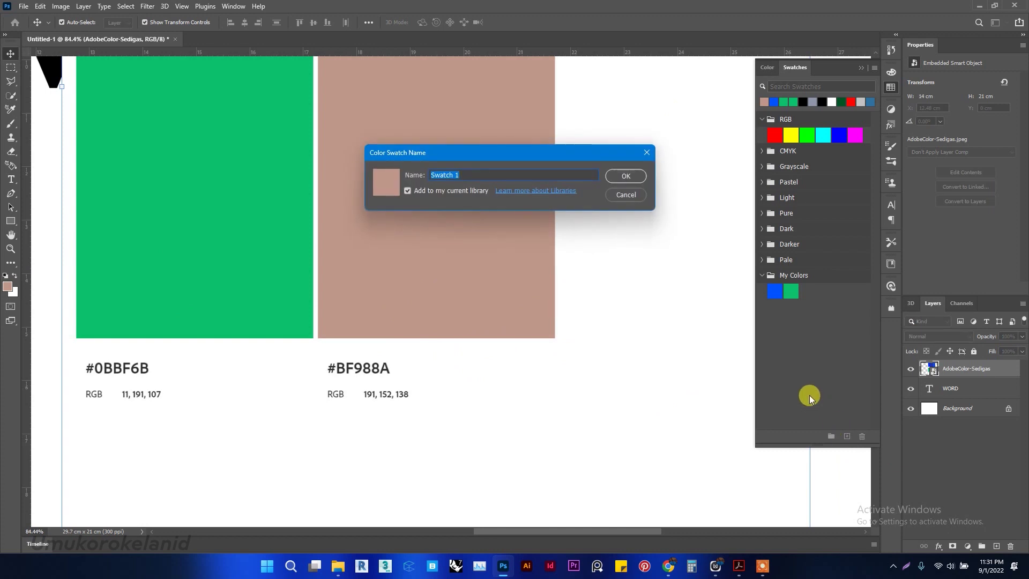
{"action": "type", "text": "Brown me"}
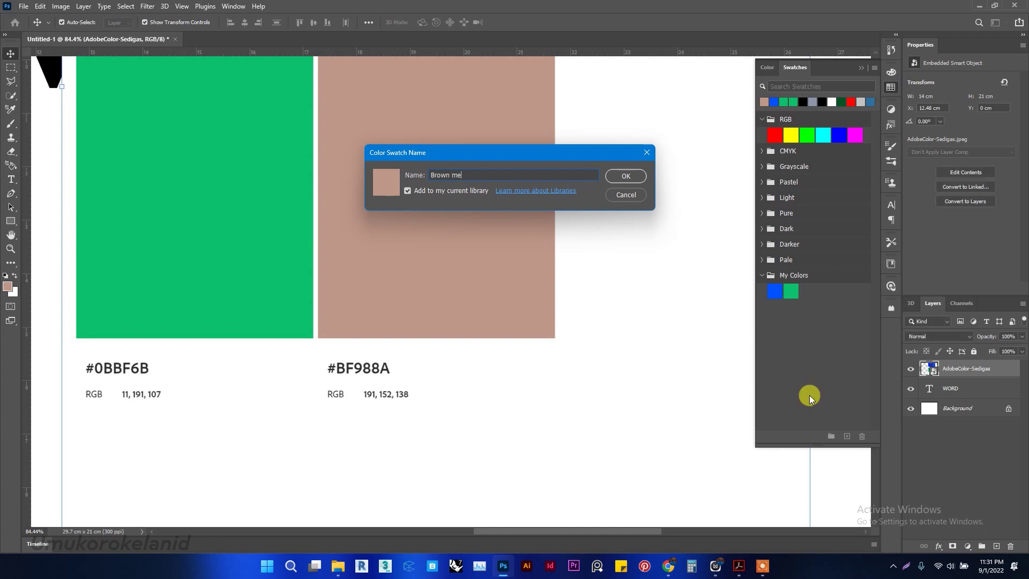
{"action": "key", "text": "Return"}
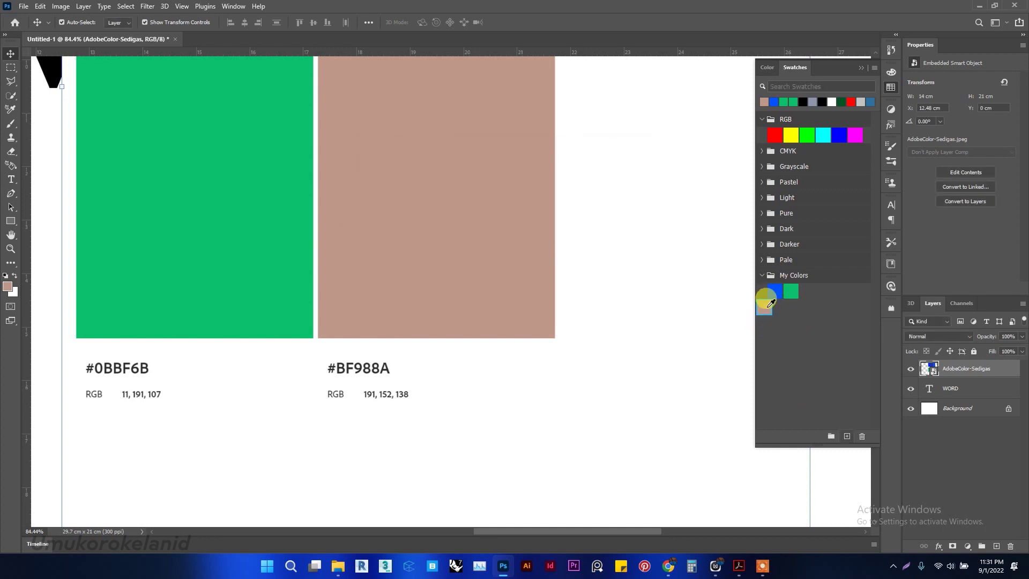
{"action": "left_click", "coordinate": [799, 276]}
{"action": "left_click_drag", "start_coordinate": [807, 278], "coordinate": [807, 280]}
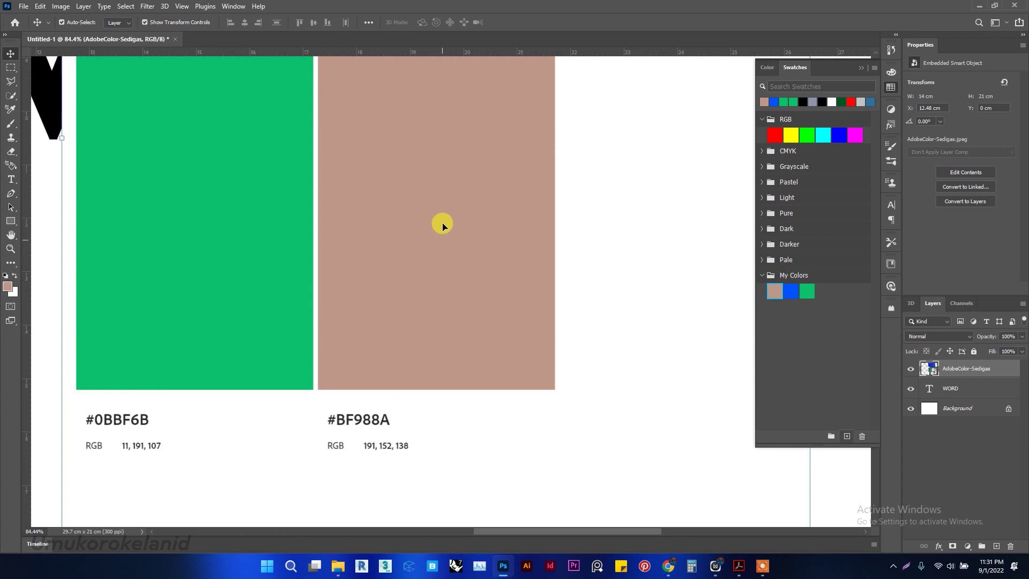
Set the foreground color to the palette's dark blue using the RGB values 33, 53, 166
{"action": "scroll", "coordinate": [441, 224], "scroll_direction": "up", "scroll_amount": 7}
{"action": "scroll", "coordinate": [442, 224], "scroll_direction": "up", "scroll_amount": 4}
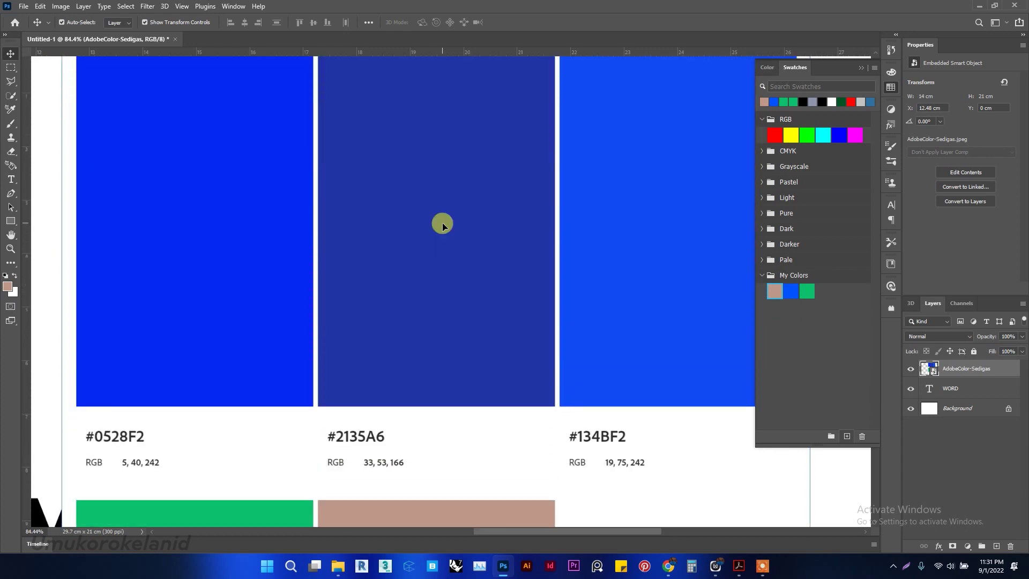
{"action": "left_click", "coordinate": [8, 288]}
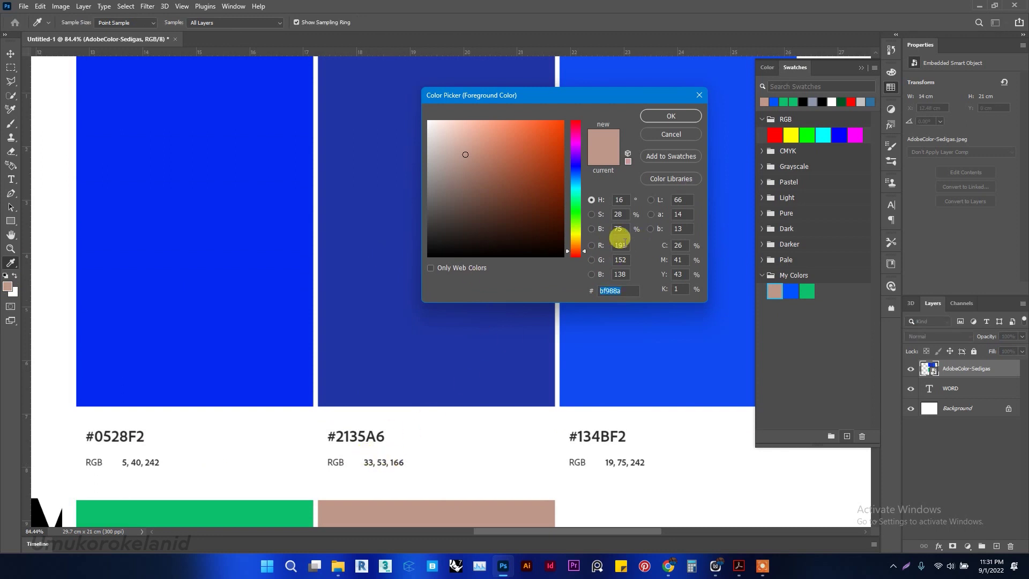
{"action": "left_click_drag", "start_coordinate": [625, 244], "coordinate": [613, 245]}
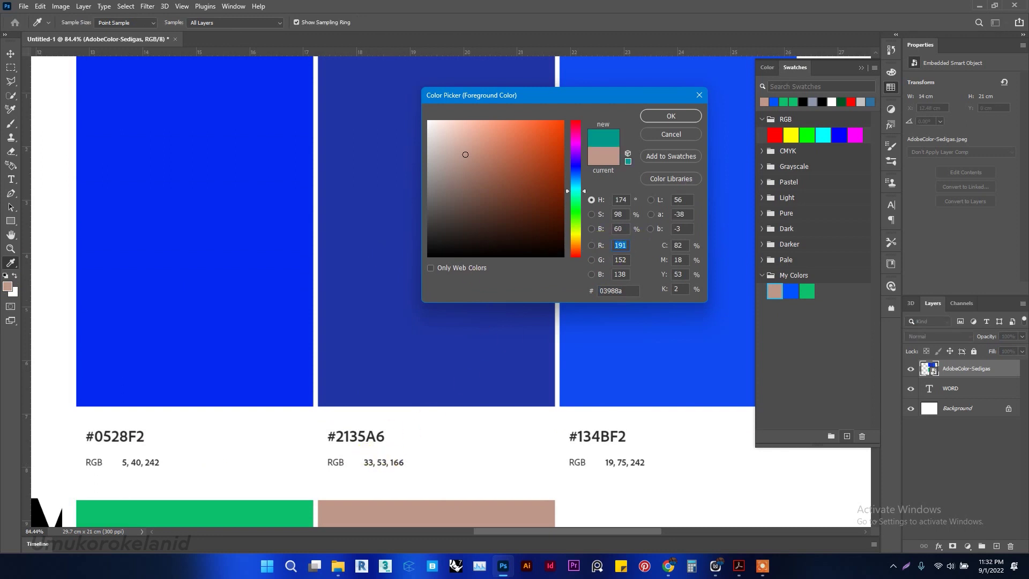
{"action": "type", "text": "33"}
{"action": "left_click_drag", "start_coordinate": [626, 256], "coordinate": [597, 258]}
{"action": "type", "text": "53"}
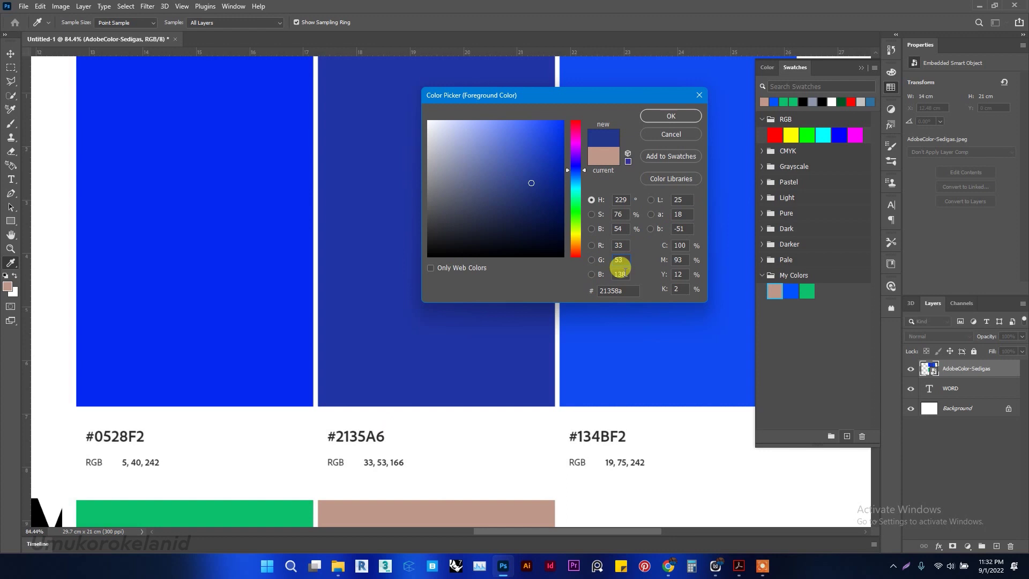
{"action": "left_click_drag", "start_coordinate": [625, 271], "coordinate": [584, 271]}
{"action": "type", "text": "166"}
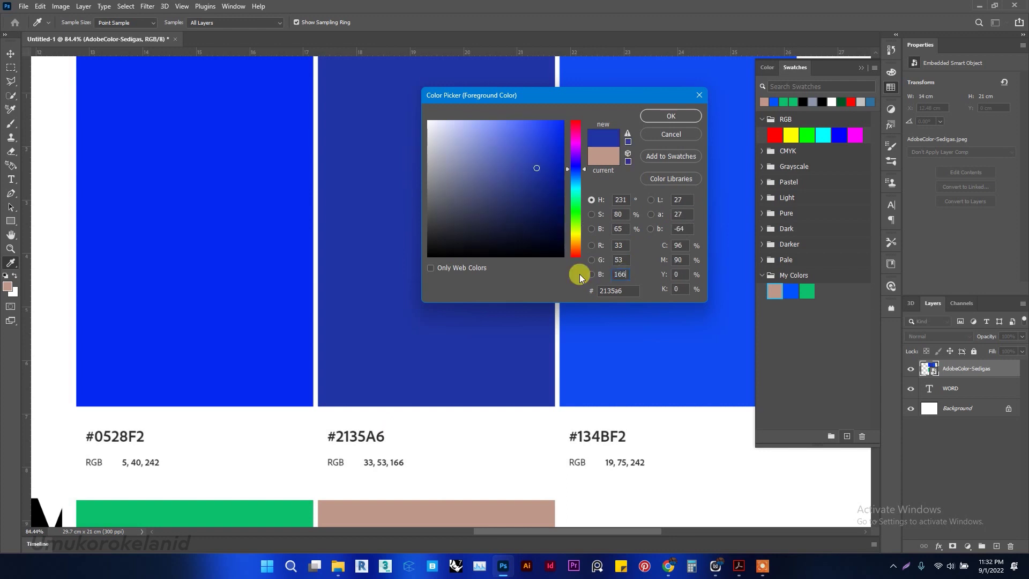
{"action": "key", "text": "Return"}
{"action": "key", "text": "v"}
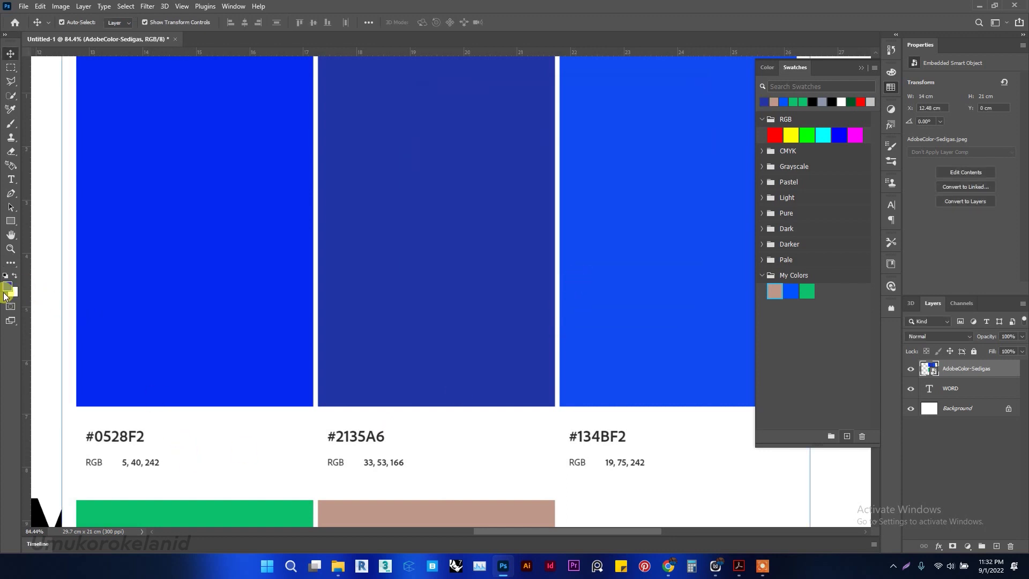
Save the dark blue foreground color as a swatch named "Deep Blue" in the My Colors group
{"action": "left_click", "coordinate": [846, 437]}
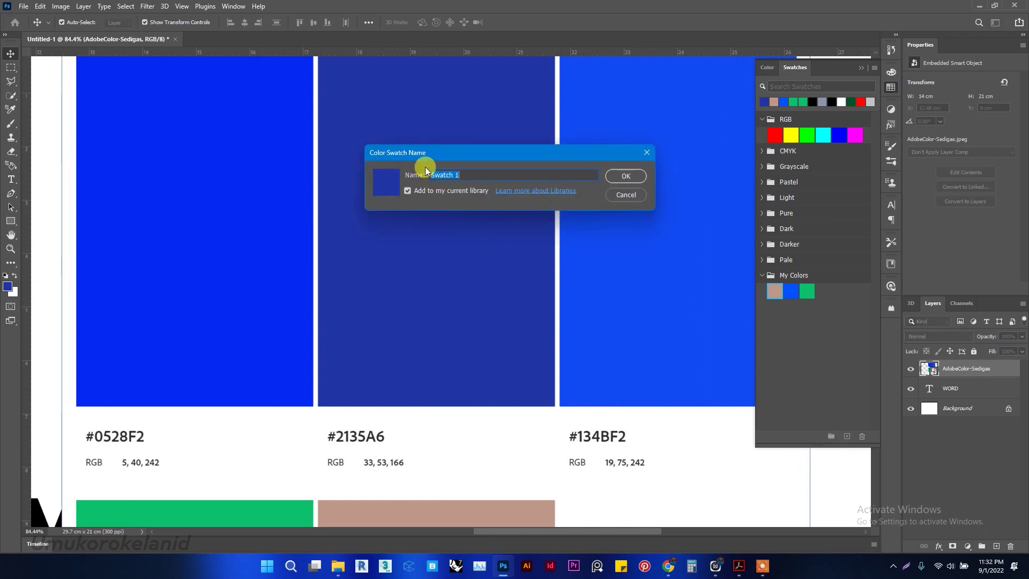
{"action": "type", "text": "Deep Blue"}
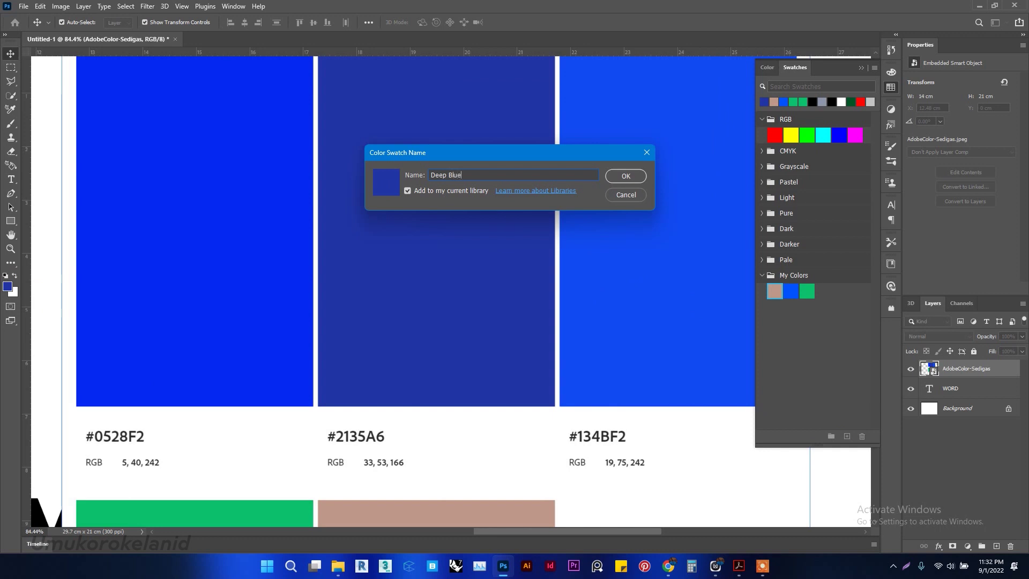
{"action": "key", "text": "Return"}
Hide the AdobeColor-Sedigas palette image layer so that only the WORD text shows on the page, and clear the layer selection
{"action": "scroll", "coordinate": [371, 249], "scroll_direction": "down", "scroll_amount": 1}
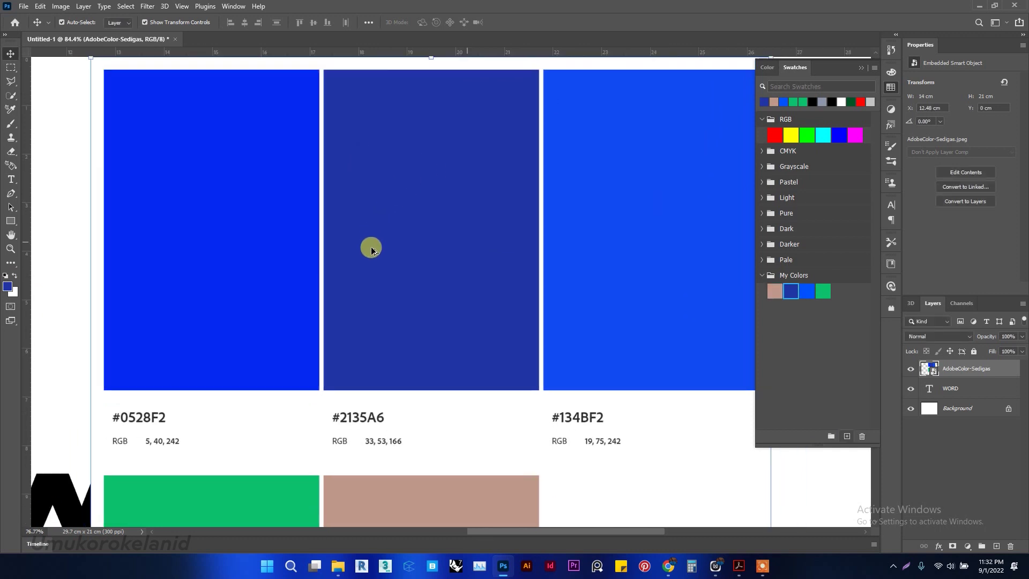
{"action": "scroll", "coordinate": [371, 249], "scroll_direction": "down", "scroll_amount": 3}
{"action": "scroll", "coordinate": [410, 209], "scroll_direction": "down", "scroll_amount": 3}
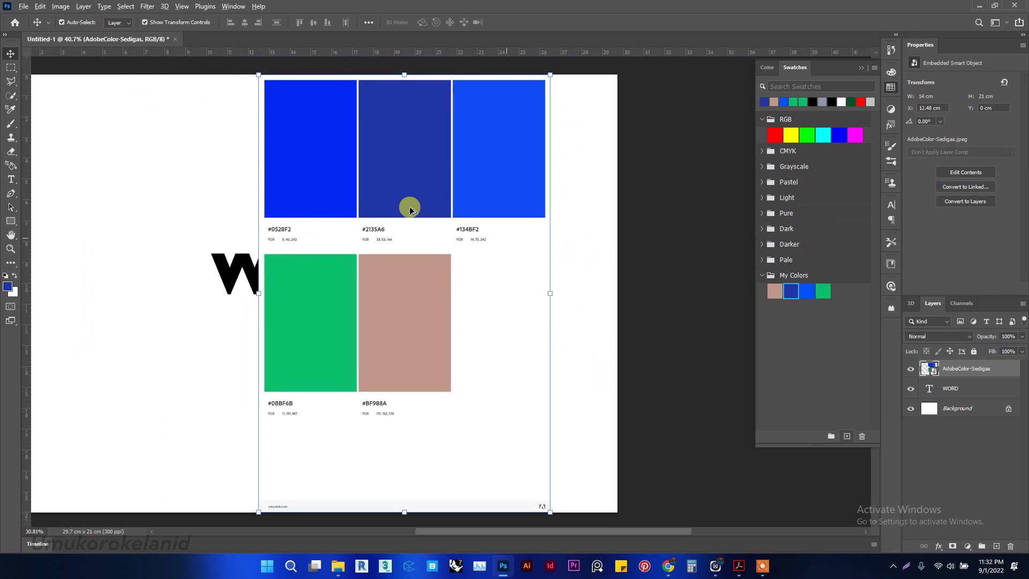
{"action": "scroll", "coordinate": [433, 180], "scroll_direction": "left", "scroll_amount": 2}
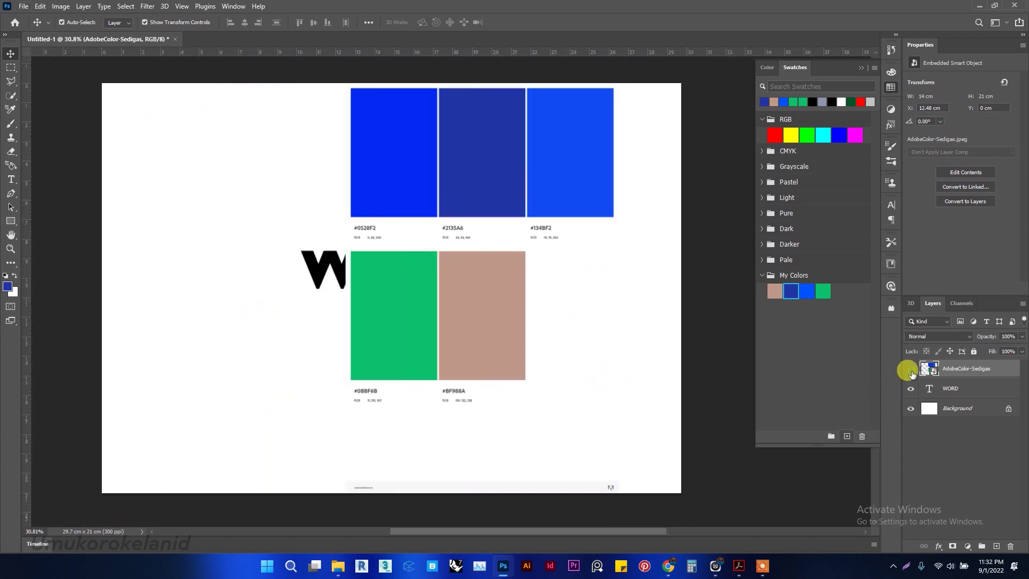
{"action": "left_click", "coordinate": [910, 369]}
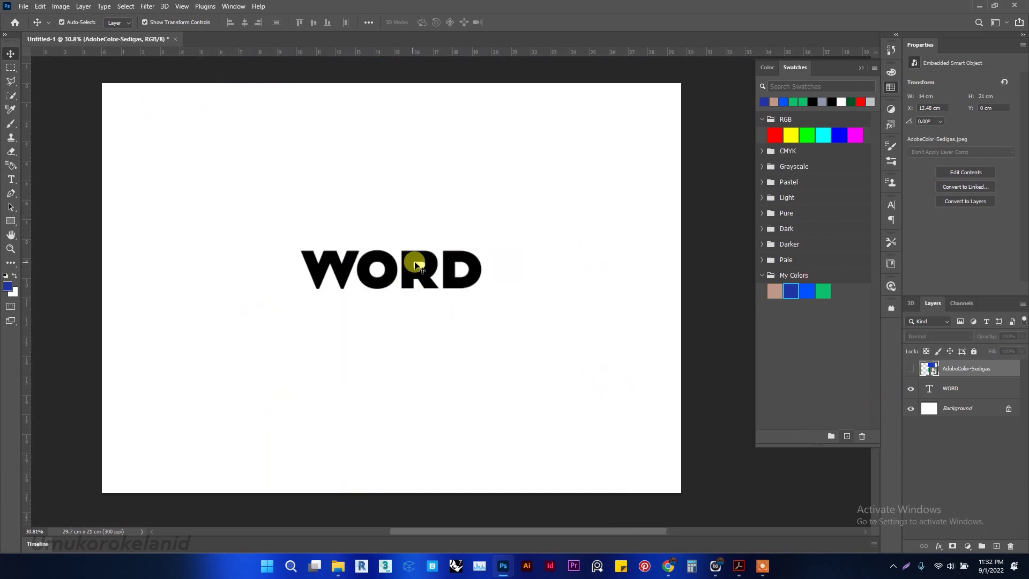
{"action": "left_click", "coordinate": [539, 364]}
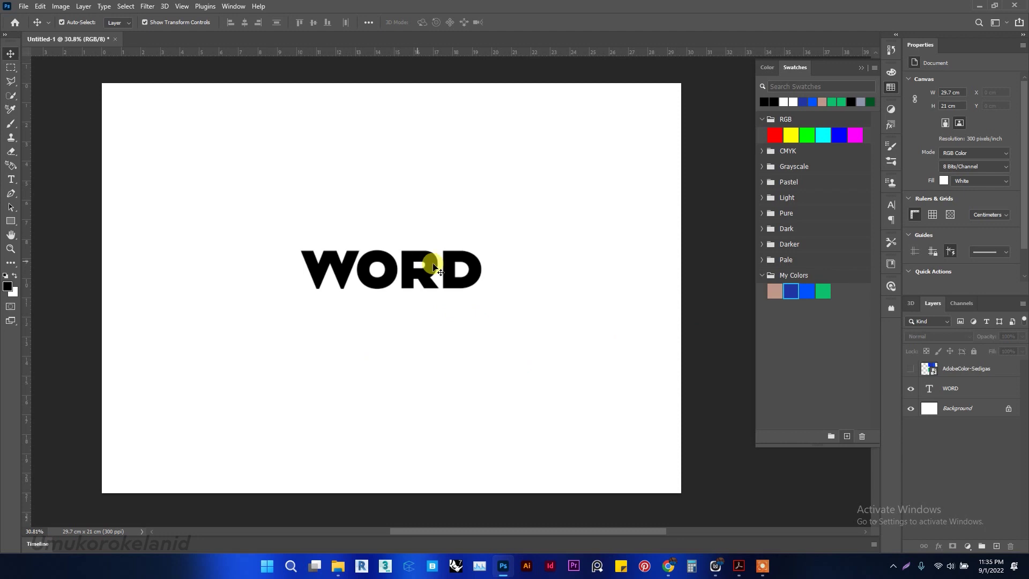
Color the WORD text with the bright blue swatch from My Colors and fill the page background with the Deep Blue swatch
{"action": "left_click", "coordinate": [982, 397]}
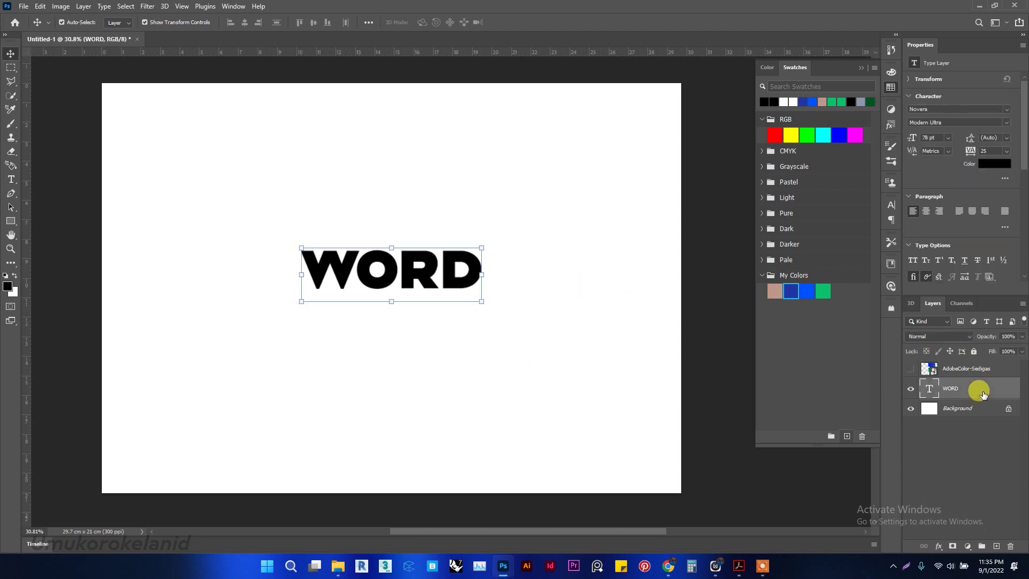
{"action": "left_click", "coordinate": [808, 291]}
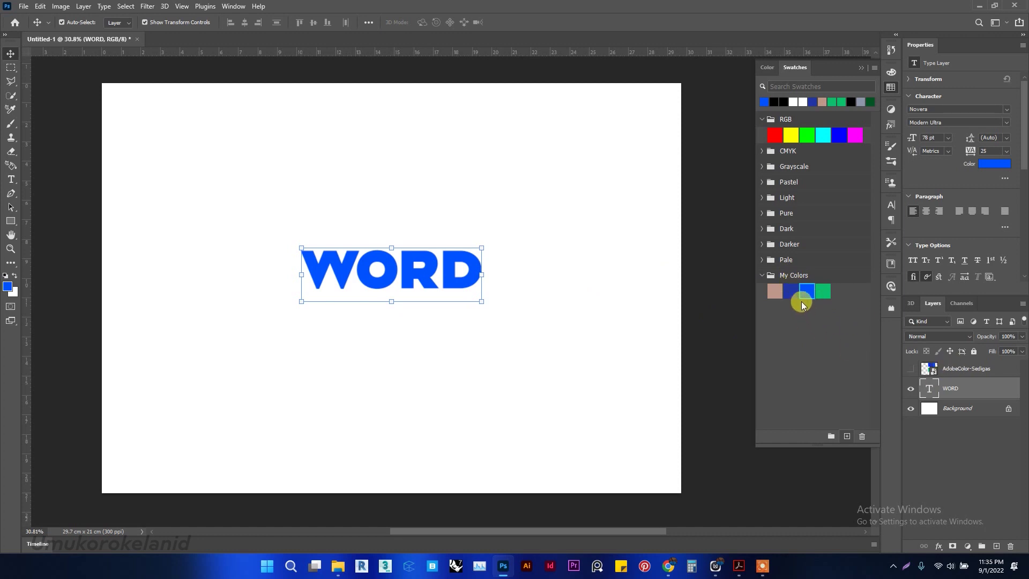
{"action": "left_click_drag", "start_coordinate": [791, 291], "coordinate": [617, 369]}
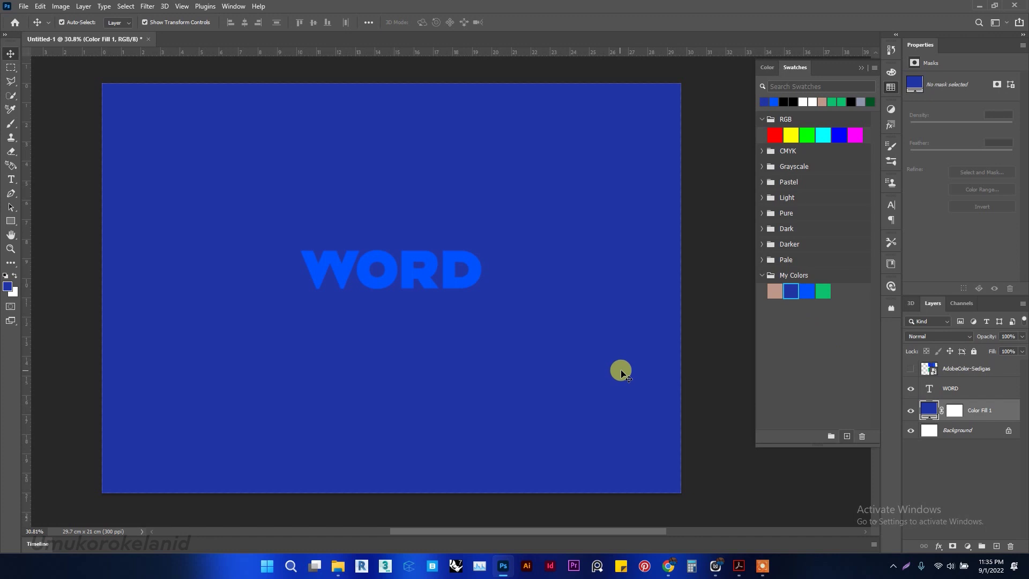